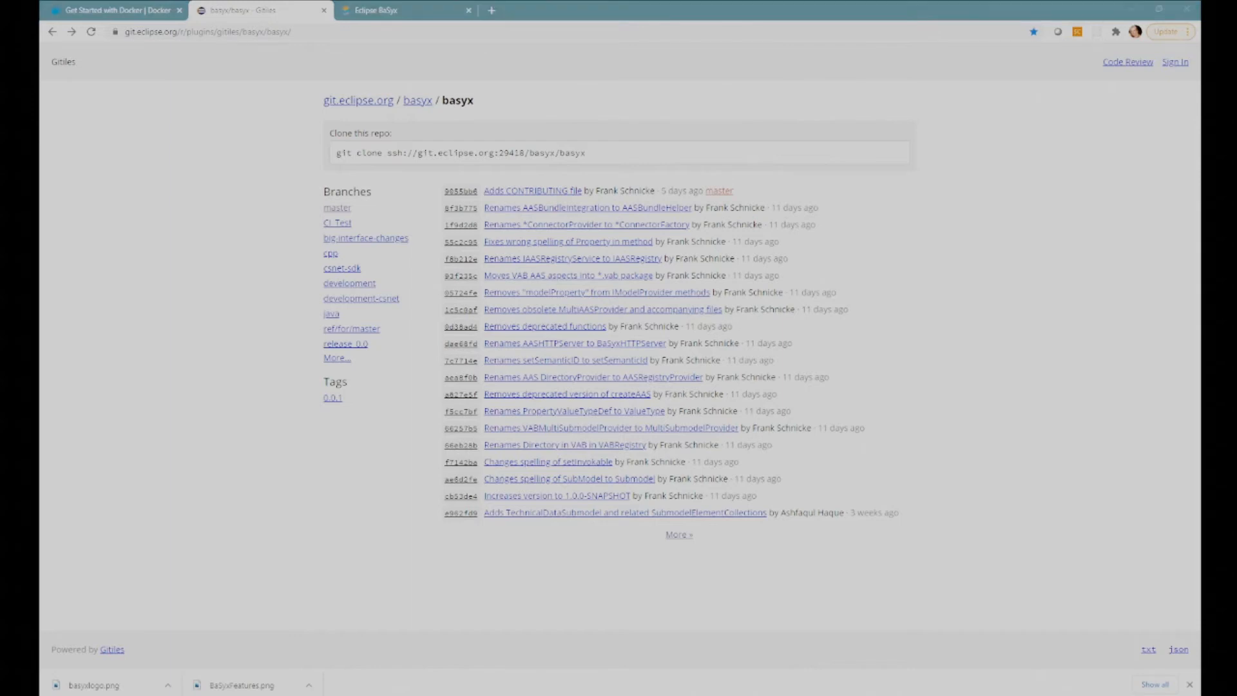
Step: Bring File Explorer onscreen and go into the repository's examples folder toward basyx.grafana
{"action": "mouse_move", "coordinate": [1199, 106]}
{"action": "left_mouse_down"}
{"action": "mouse_move", "coordinate": [561, 85]}
{"action": "mouse_move", "coordinate": [475, 103]}
{"action": "left_mouse_up"}
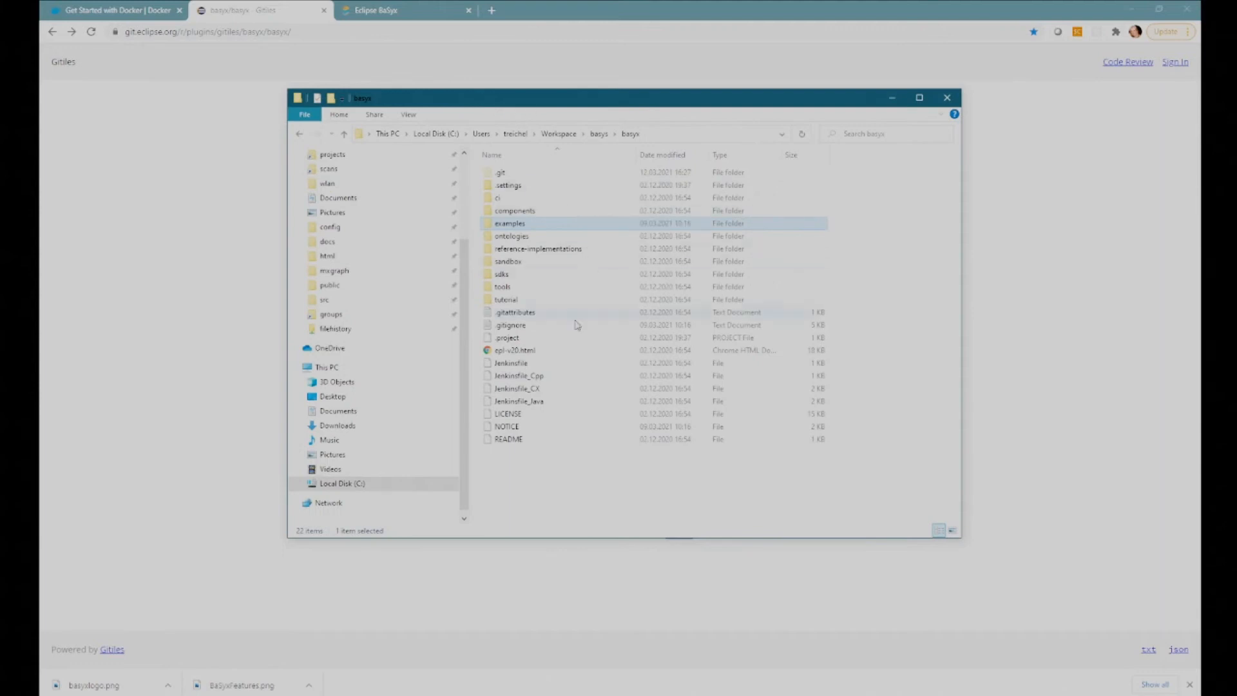
{"action": "left_click", "coordinate": [562, 483]}
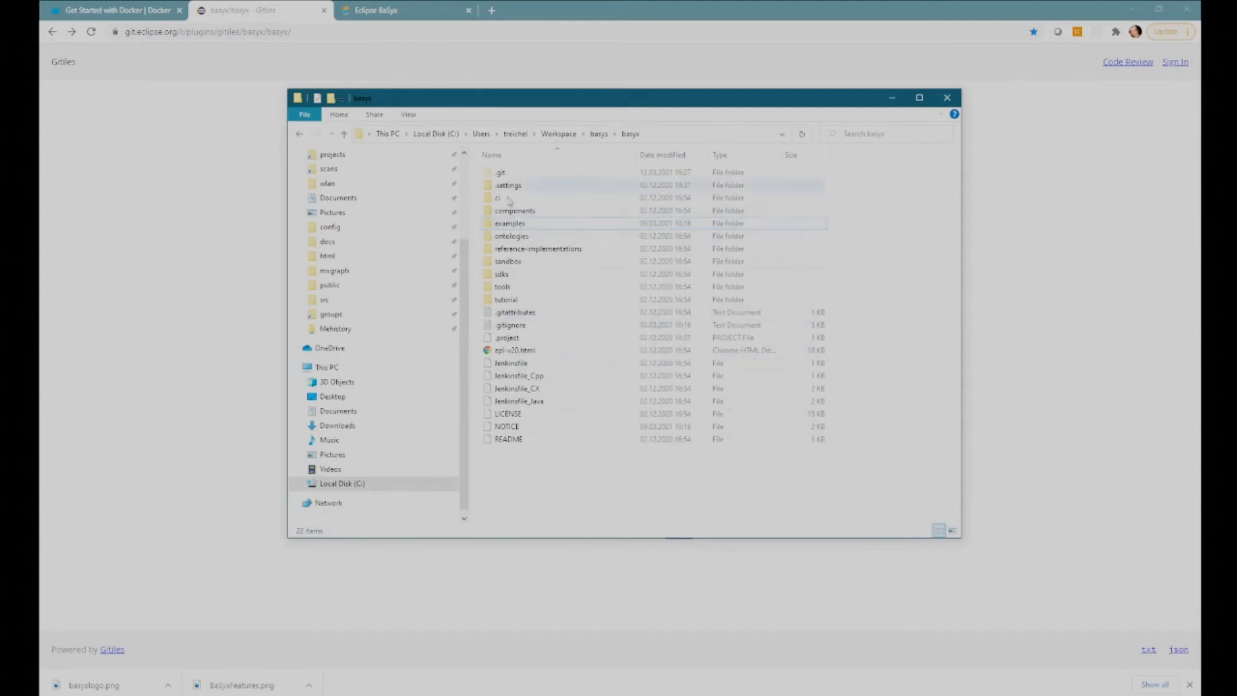
{"action": "double_click", "coordinate": [505, 225]}
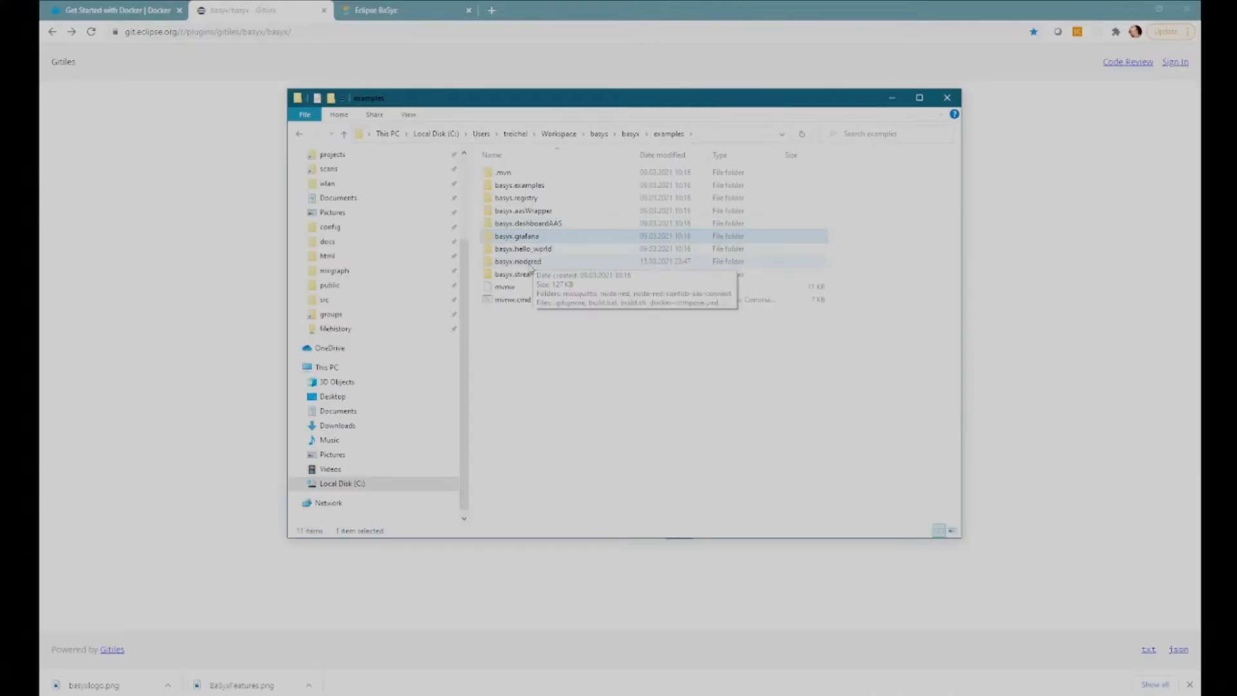
{"action": "left_click_drag", "start_coordinate": [613, 100], "coordinate": [608, 77]}
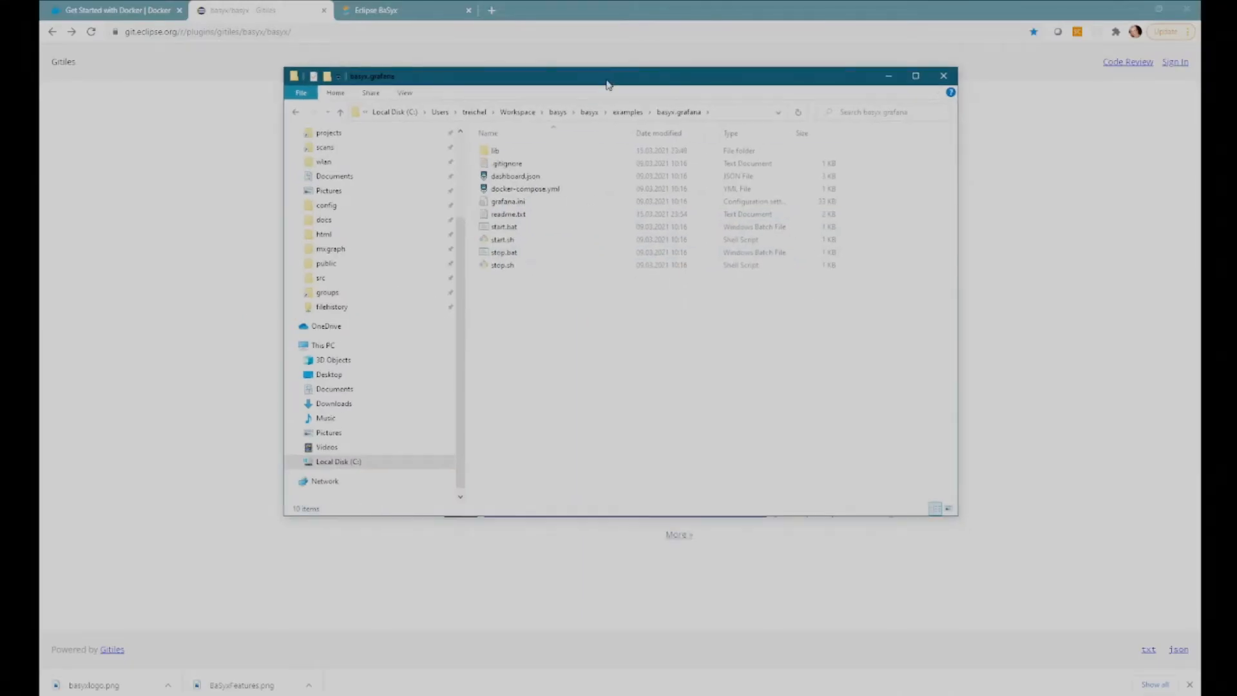
{"action": "left_click", "coordinate": [511, 220]}
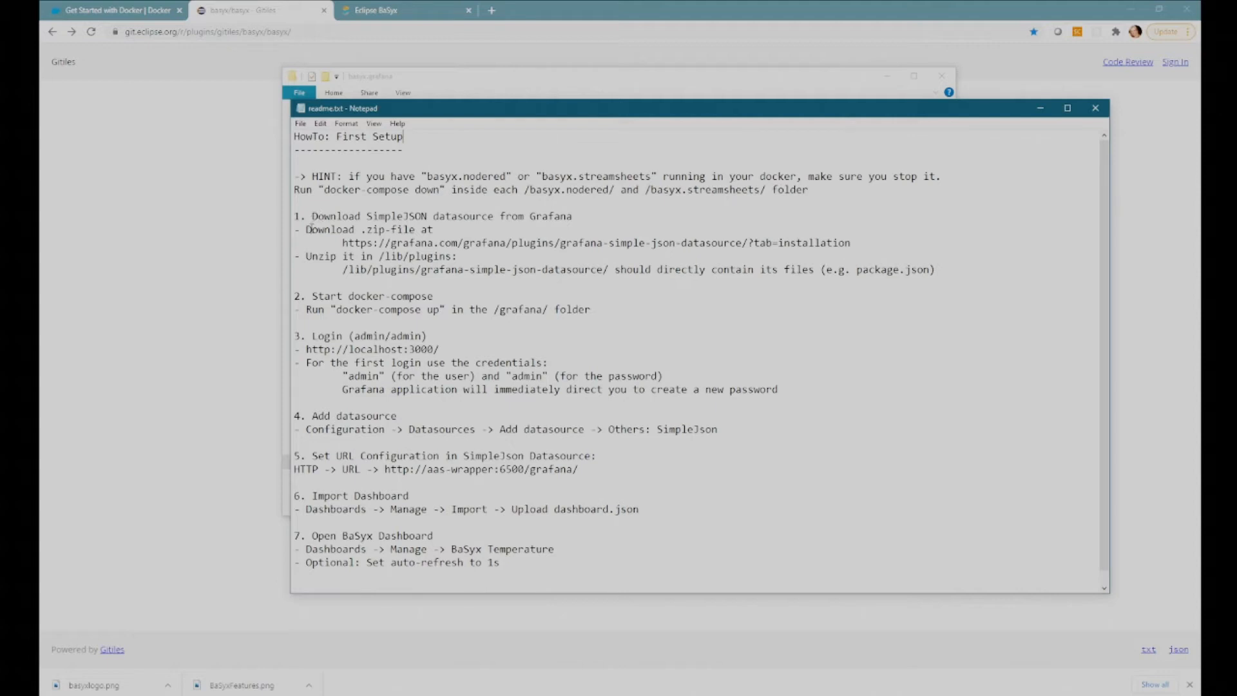
{"action": "left_click_drag", "start_coordinate": [361, 243], "coordinate": [970, 242]}
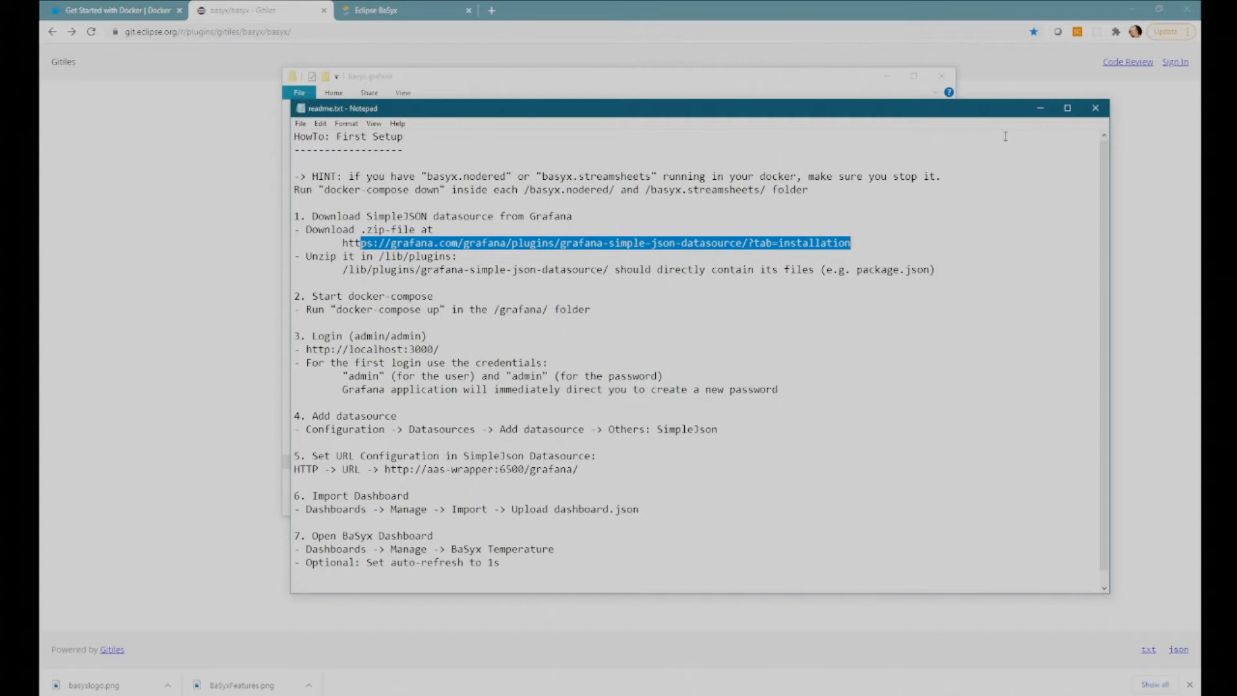
{"action": "left_click", "coordinate": [1097, 109]}
{"action": "left_click", "coordinate": [515, 320]}
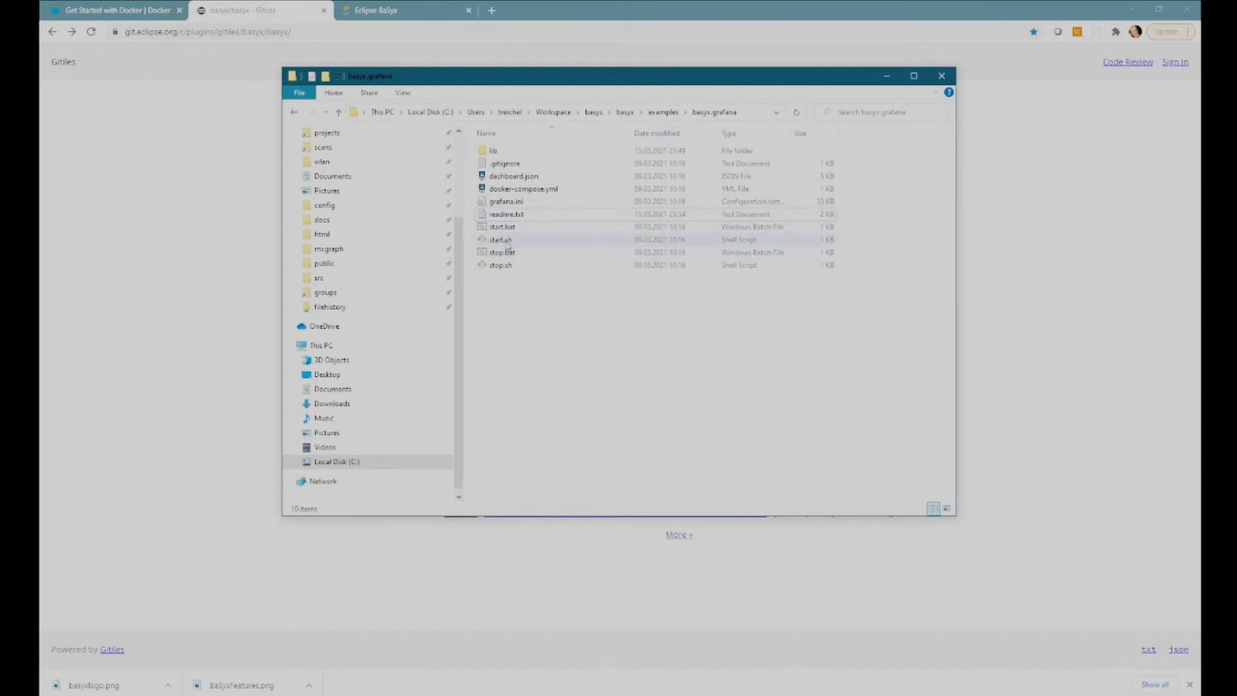
Step: Run the Grafana example's start.sh and enlarge Git Bash to follow the docker-compose logs
{"action": "double_click", "coordinate": [507, 242]}
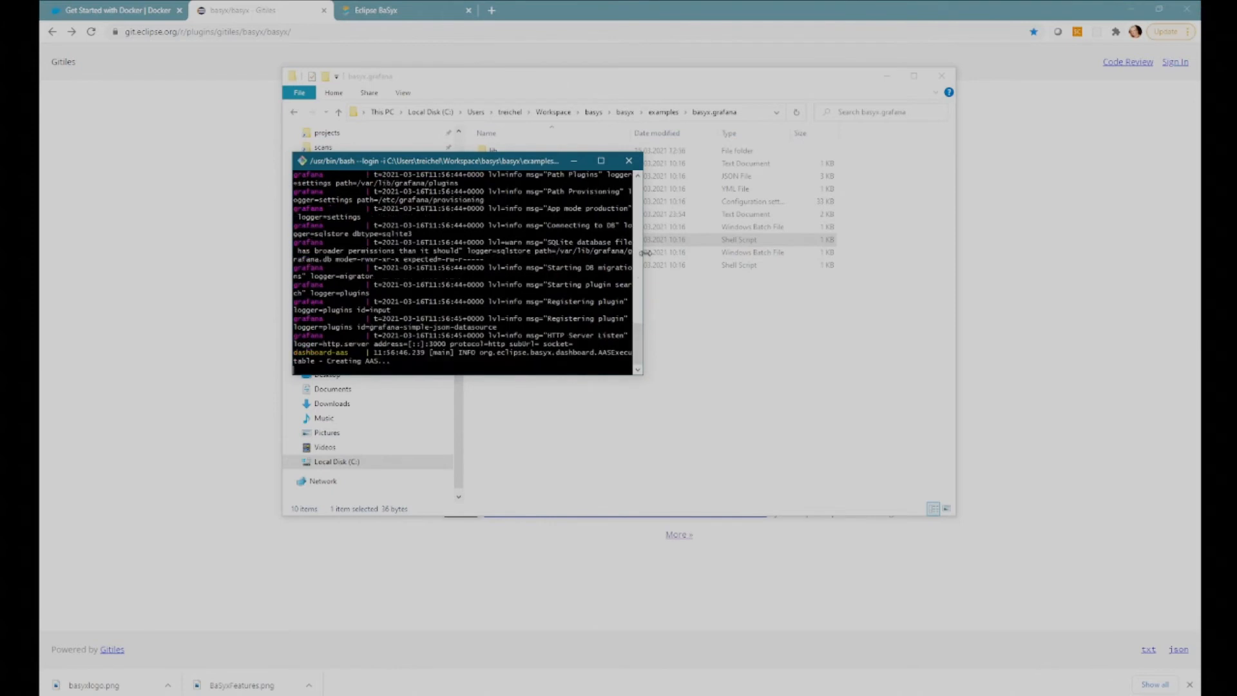
{"action": "left_click_drag", "start_coordinate": [643, 258], "coordinate": [898, 242]}
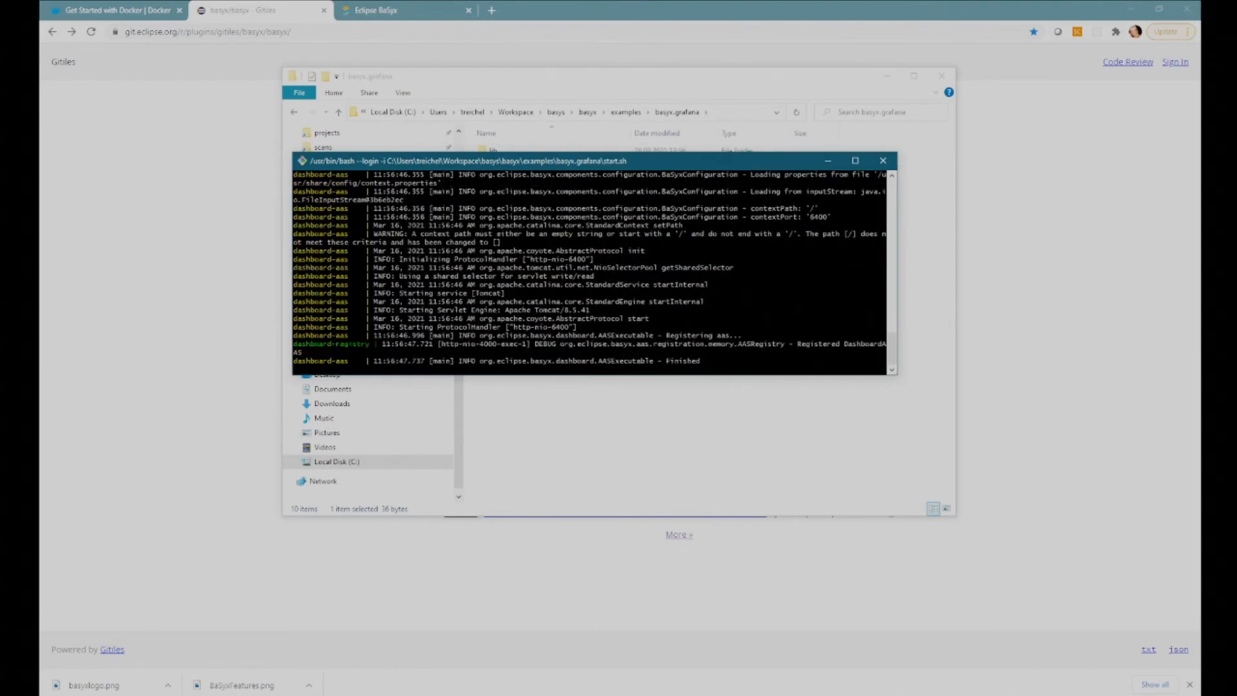
{"action": "scroll", "coordinate": [595, 272], "scroll_direction": "up", "scroll_amount": 2}
{"action": "scroll", "coordinate": [594, 270], "scroll_direction": "up", "scroll_amount": 3}
{"action": "scroll", "coordinate": [595, 270], "scroll_direction": "up", "scroll_amount": 3}
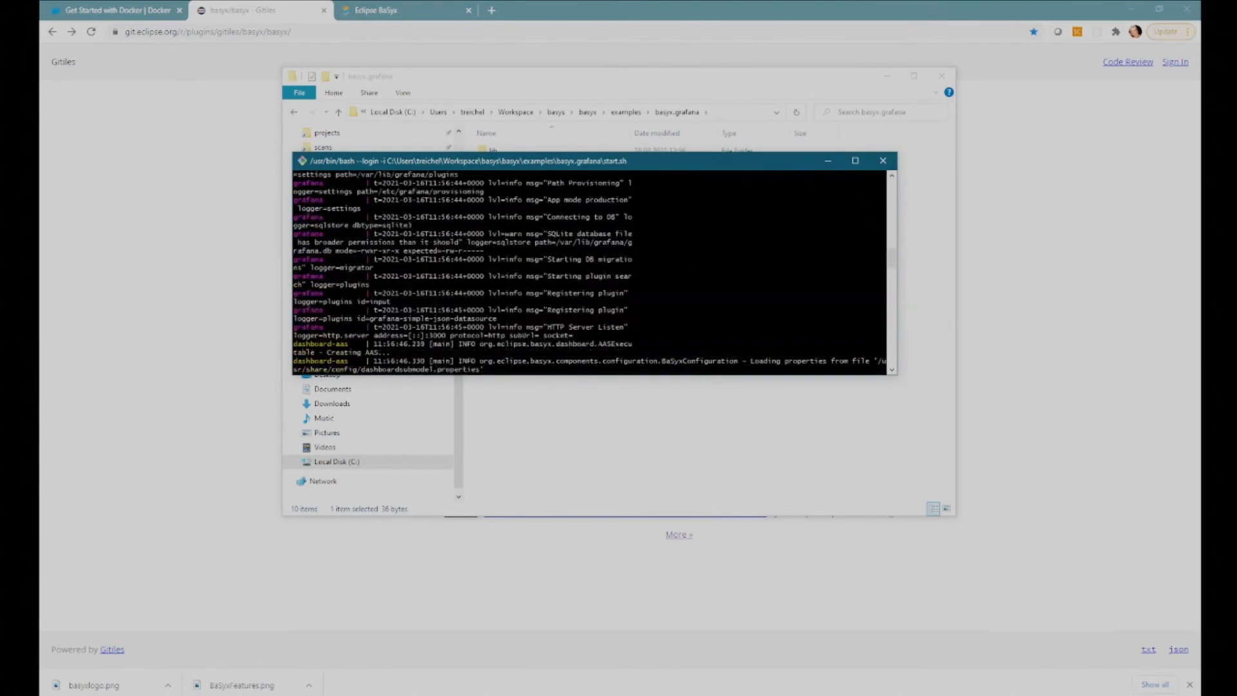
{"action": "scroll", "coordinate": [595, 271], "scroll_direction": "up", "scroll_amount": 3}
{"action": "scroll", "coordinate": [595, 270], "scroll_direction": "up", "scroll_amount": 3}
{"action": "scroll", "coordinate": [595, 271], "scroll_direction": "up", "scroll_amount": 3}
{"action": "scroll", "coordinate": [594, 271], "scroll_direction": "up", "scroll_amount": 3}
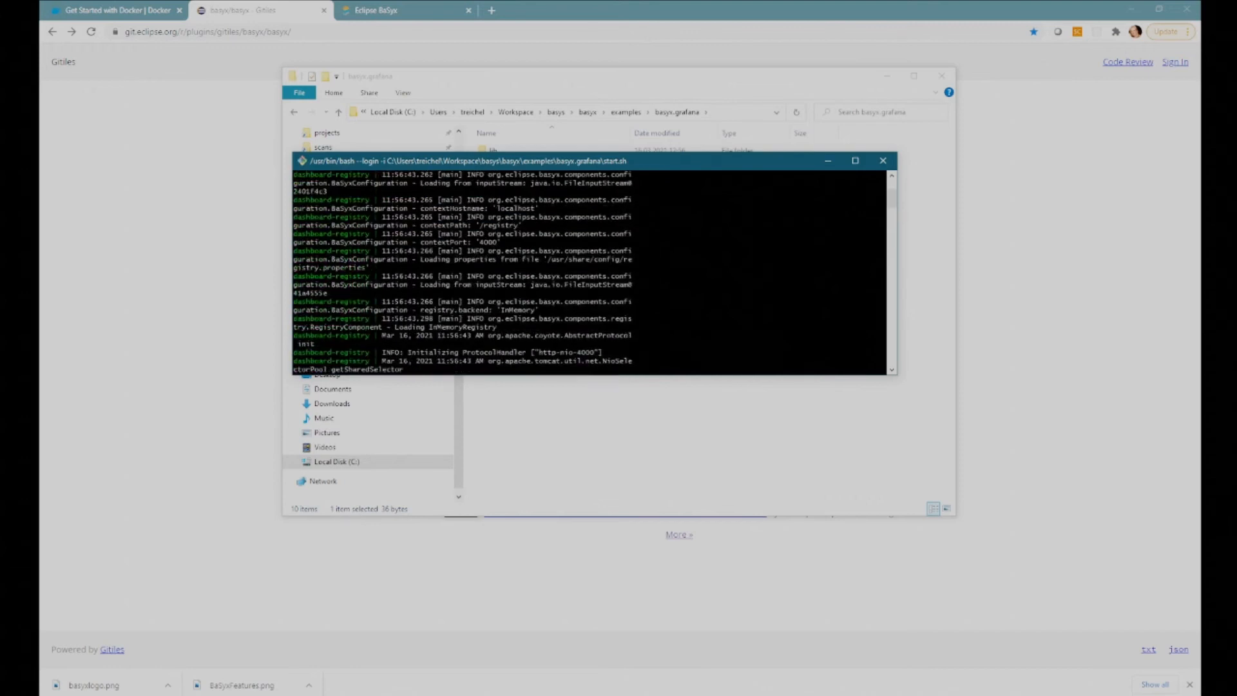
{"action": "left_click", "coordinate": [854, 161]}
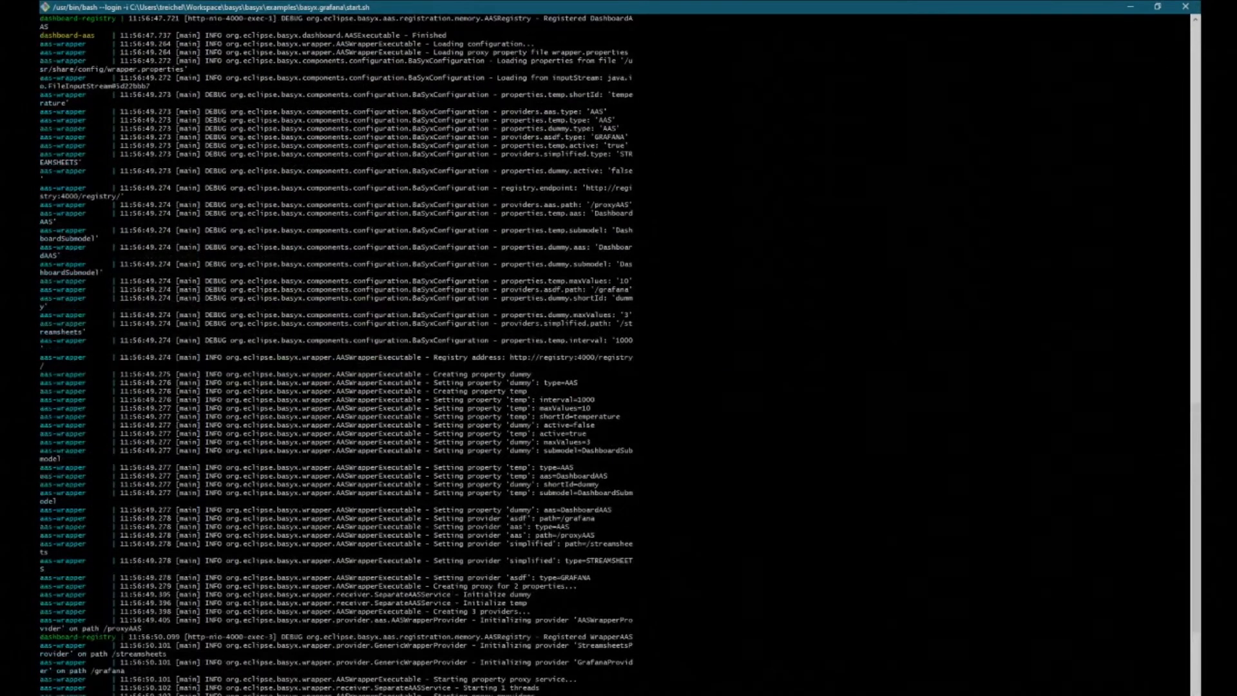
{"action": "left_click_drag", "start_coordinate": [1197, 406], "coordinate": [1173, 36]}
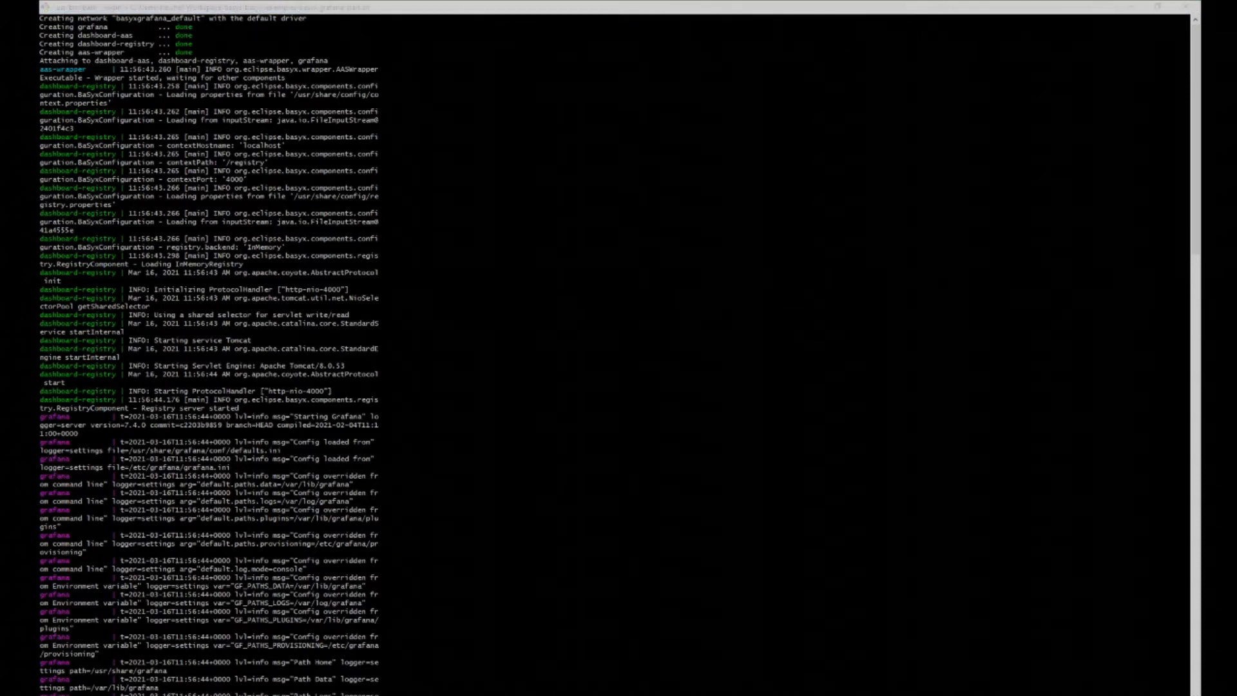
{"action": "left_click_drag", "start_coordinate": [1203, 174], "coordinate": [680, 109]}
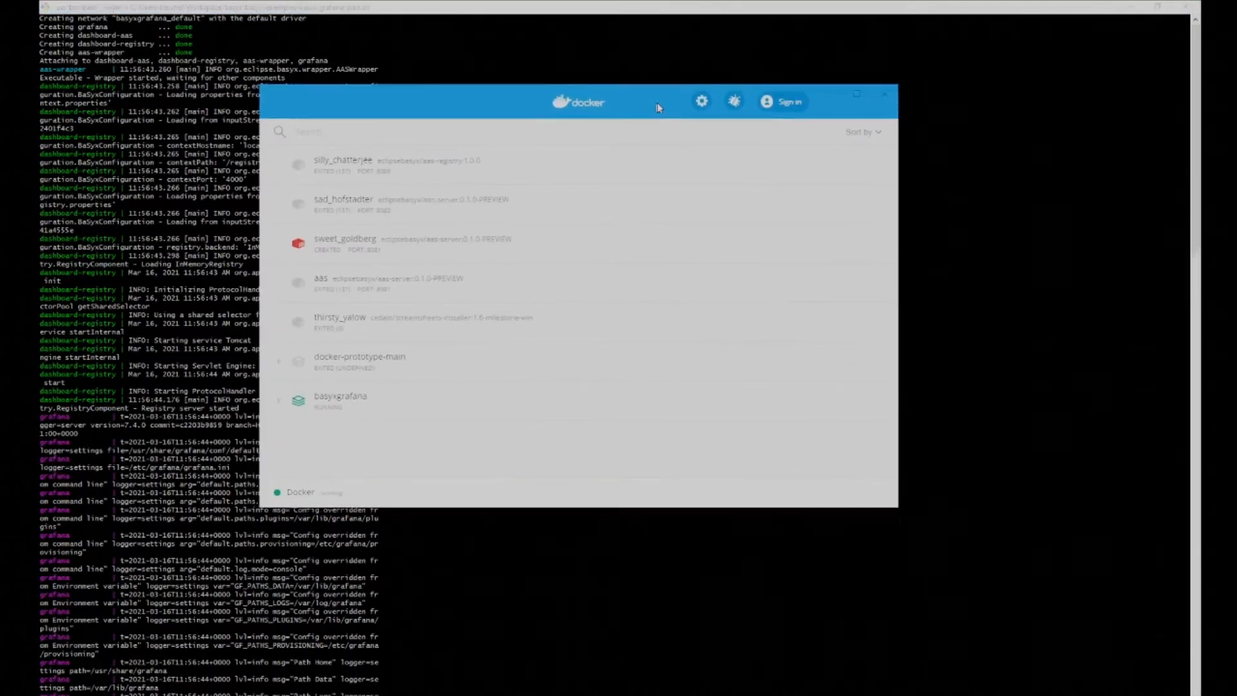
{"action": "mouse_move", "coordinate": [364, 403]}
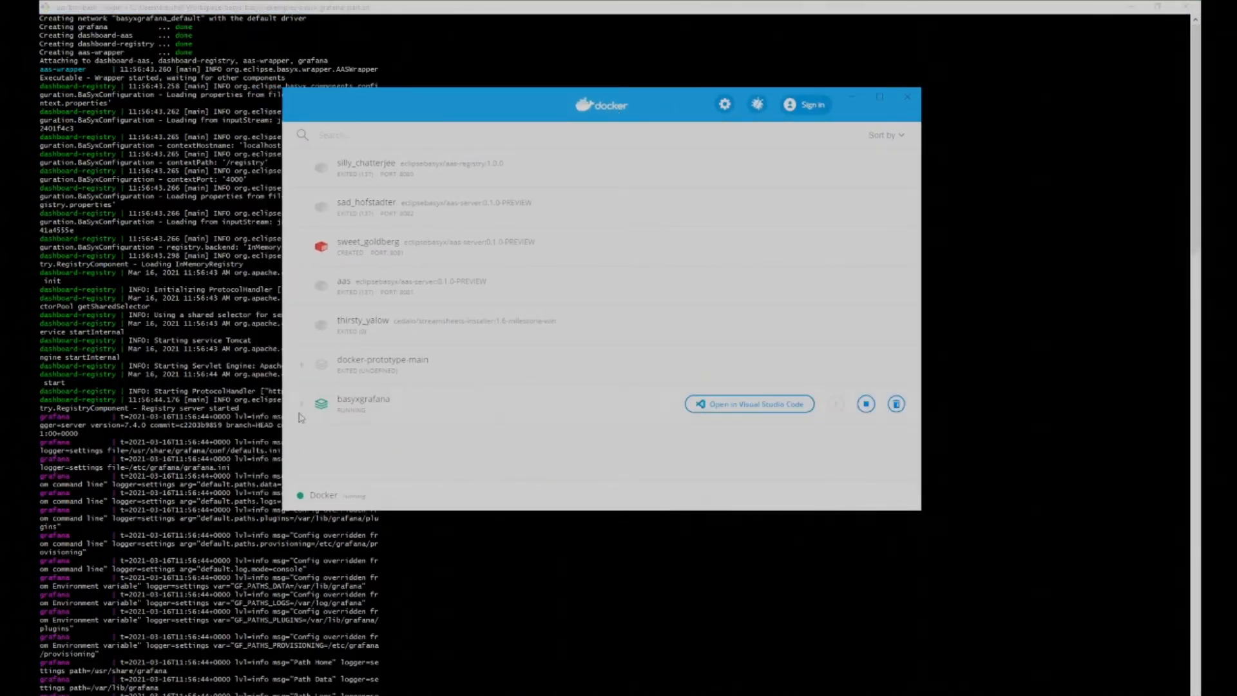
Step: Expand the basyxgrafana app in Docker Desktop to list its four running containers
{"action": "left_click", "coordinate": [302, 404]}
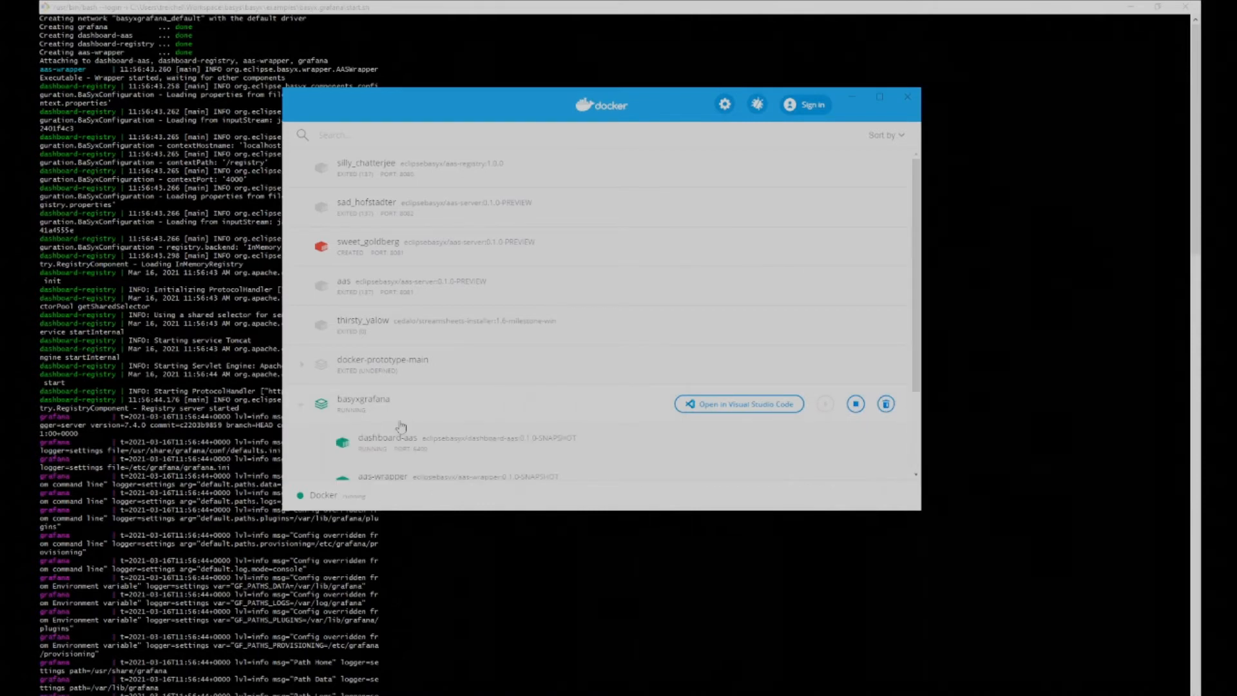
{"action": "scroll", "coordinate": [387, 425], "scroll_direction": "down", "scroll_amount": 2}
{"action": "type", "text": "localhost:3000"}
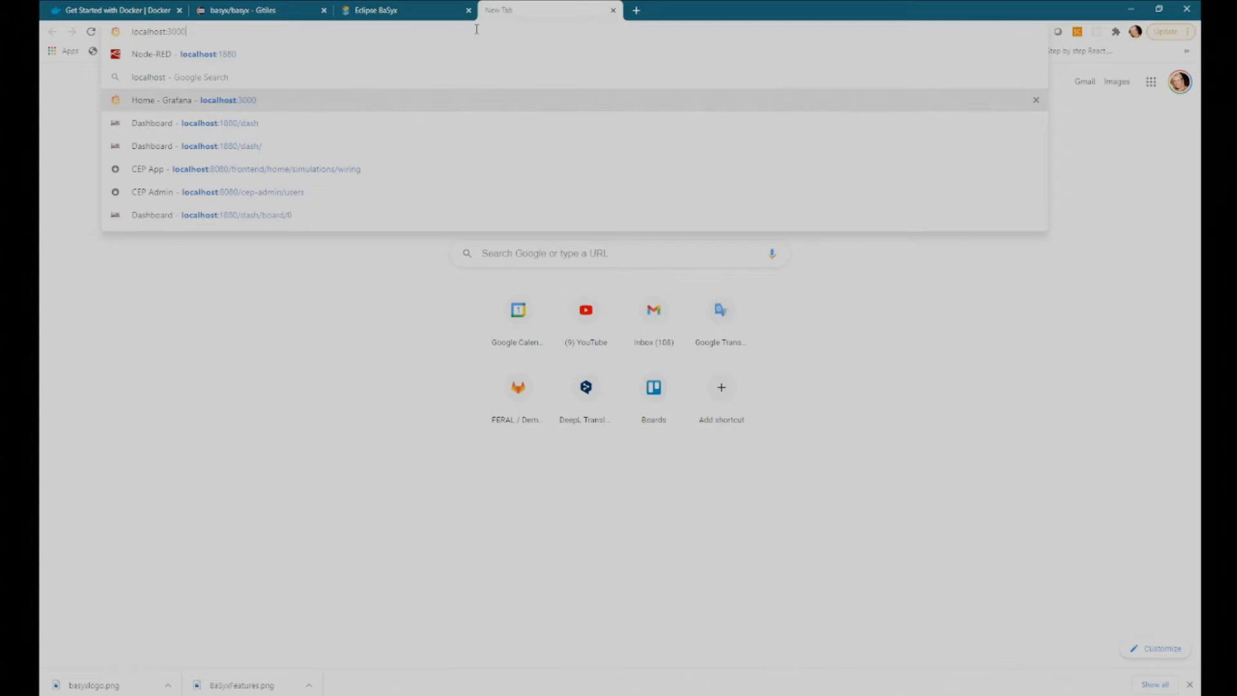
Step: Load localhost:3000, sign in as admin and show the BaSyx Temperature dashboard
{"action": "key", "text": "Return"}
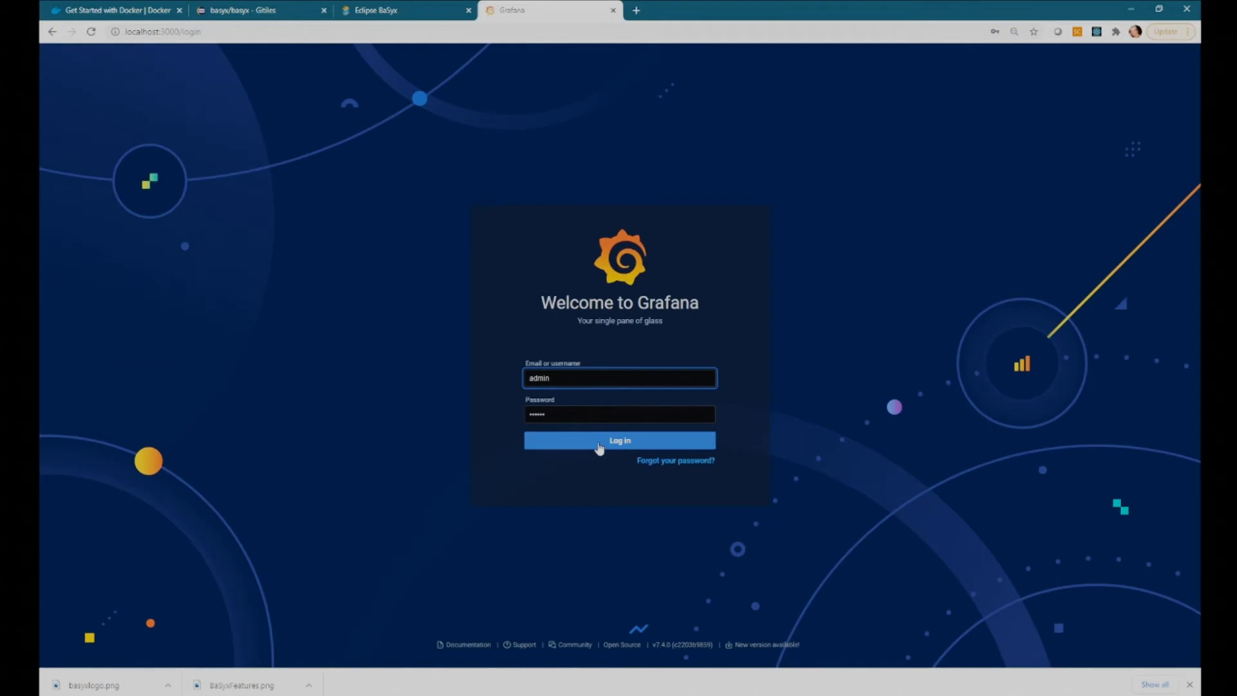
{"action": "left_click", "coordinate": [600, 445]}
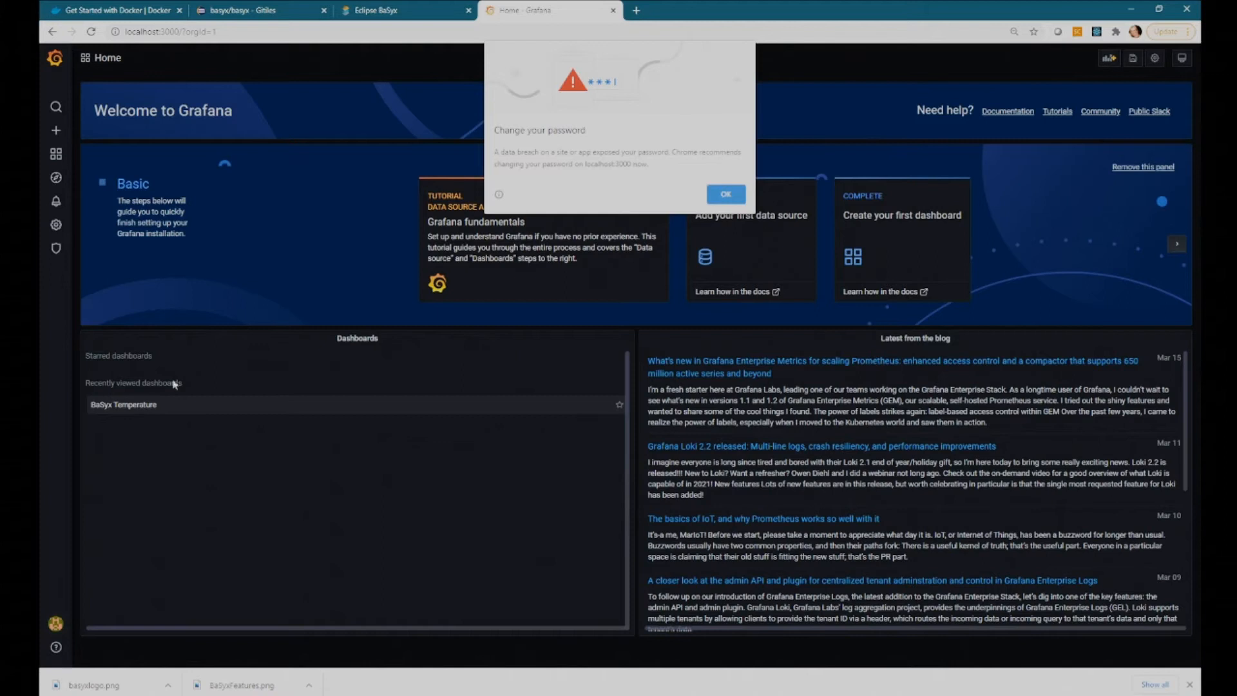
{"action": "left_click", "coordinate": [727, 194]}
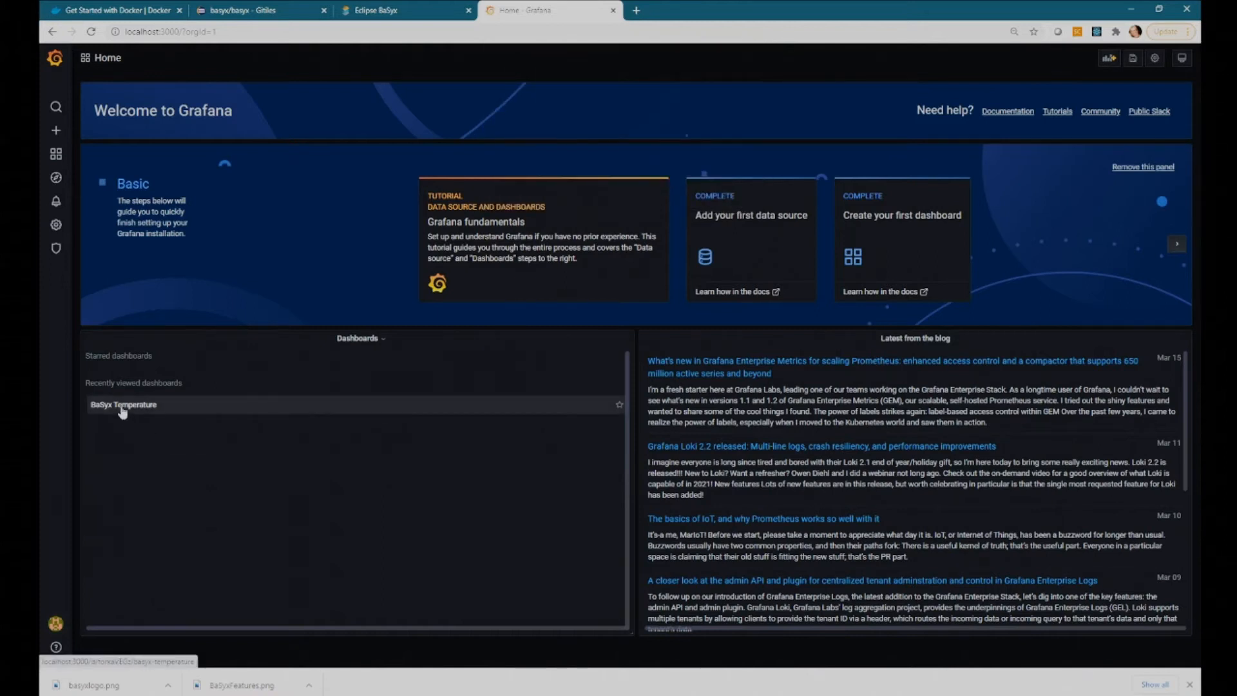
{"action": "left_click", "coordinate": [121, 406]}
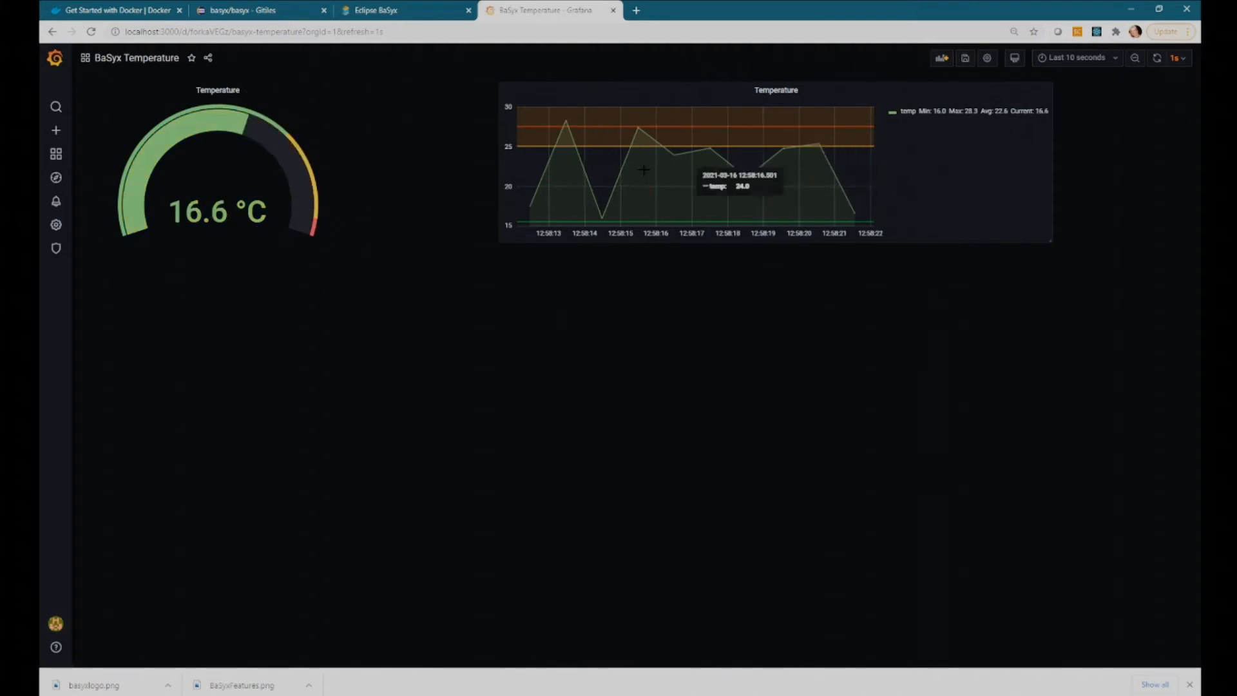
{"action": "left_click", "coordinate": [943, 67]}
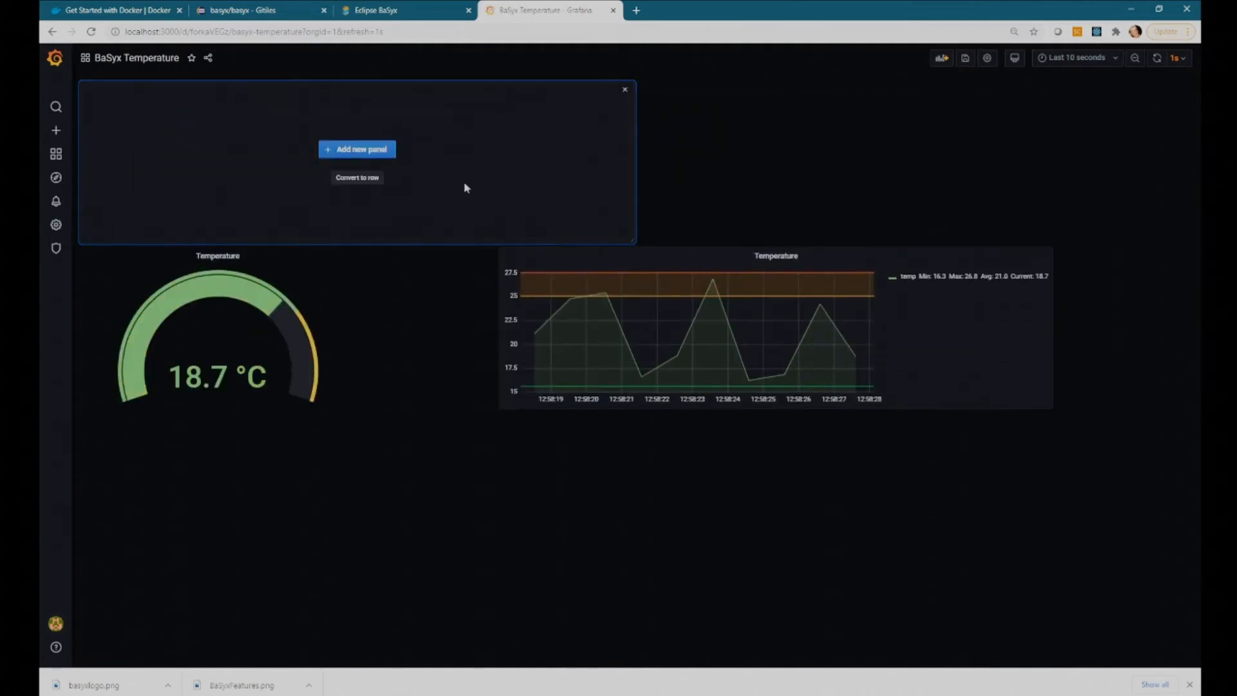
{"action": "left_click", "coordinate": [348, 152]}
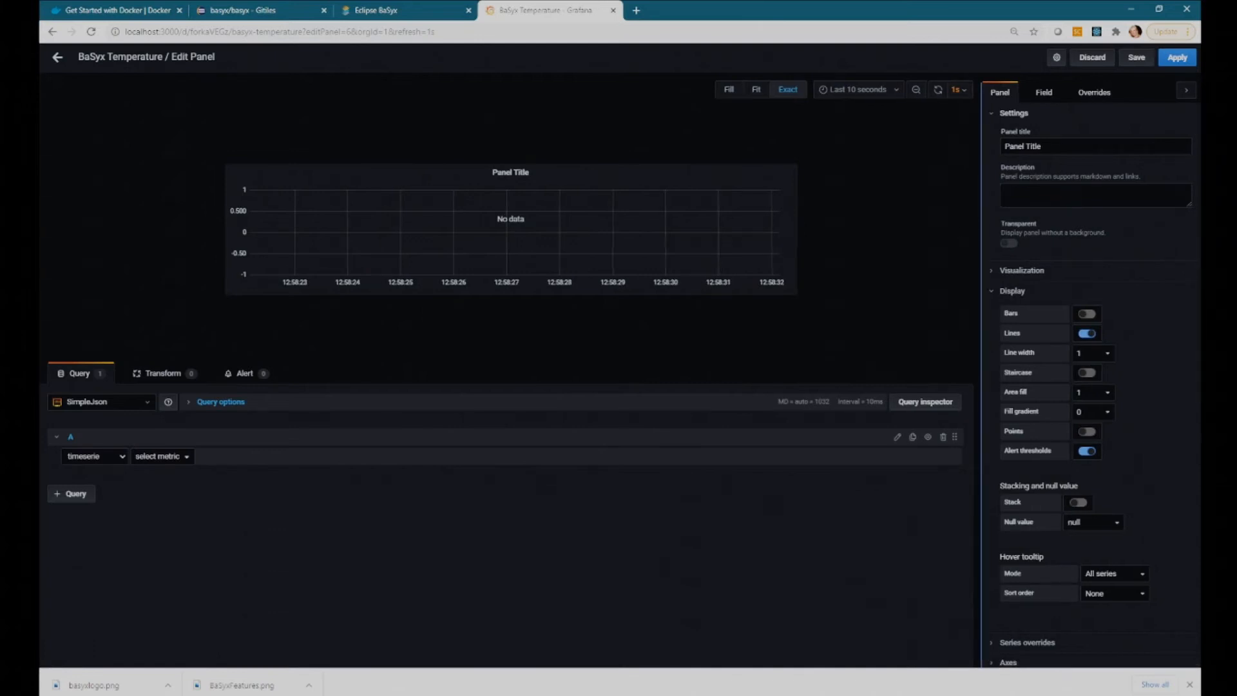
{"action": "left_click_drag", "start_coordinate": [982, 290], "coordinate": [858, 319]}
{"action": "scroll", "coordinate": [955, 387], "scroll_direction": "down", "scroll_amount": 1}
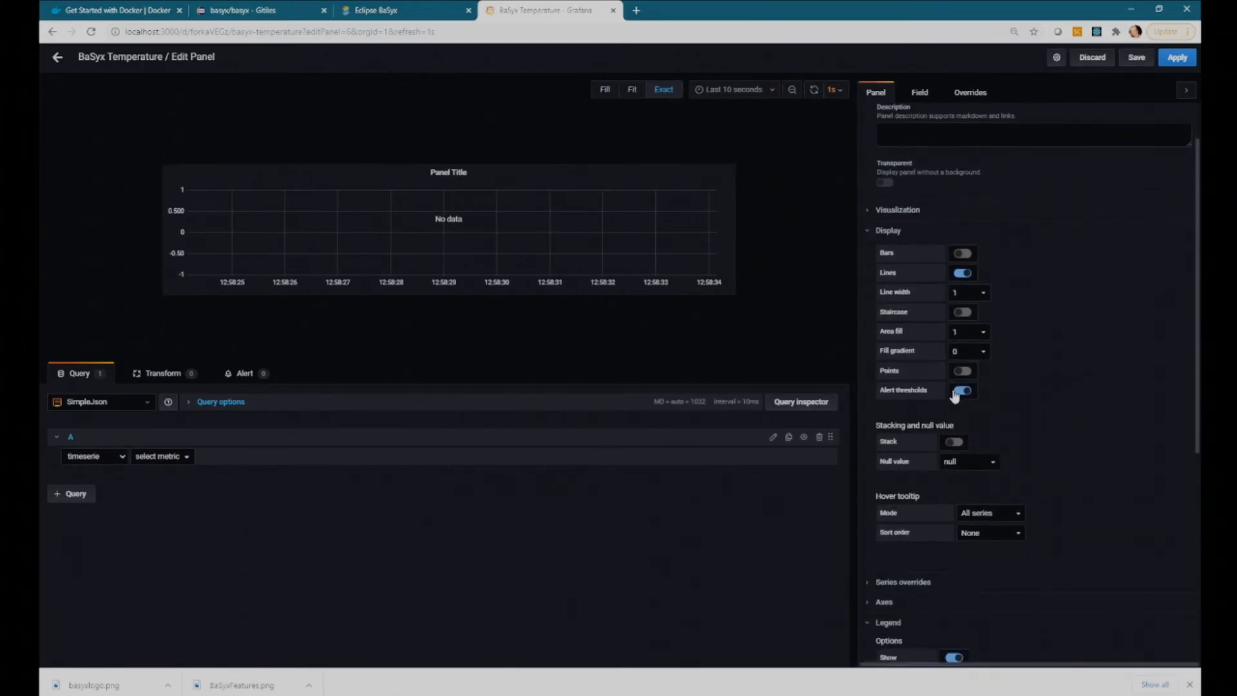
{"action": "scroll", "coordinate": [952, 382], "scroll_direction": "up", "scroll_amount": 1}
{"action": "left_click", "coordinate": [904, 272]}
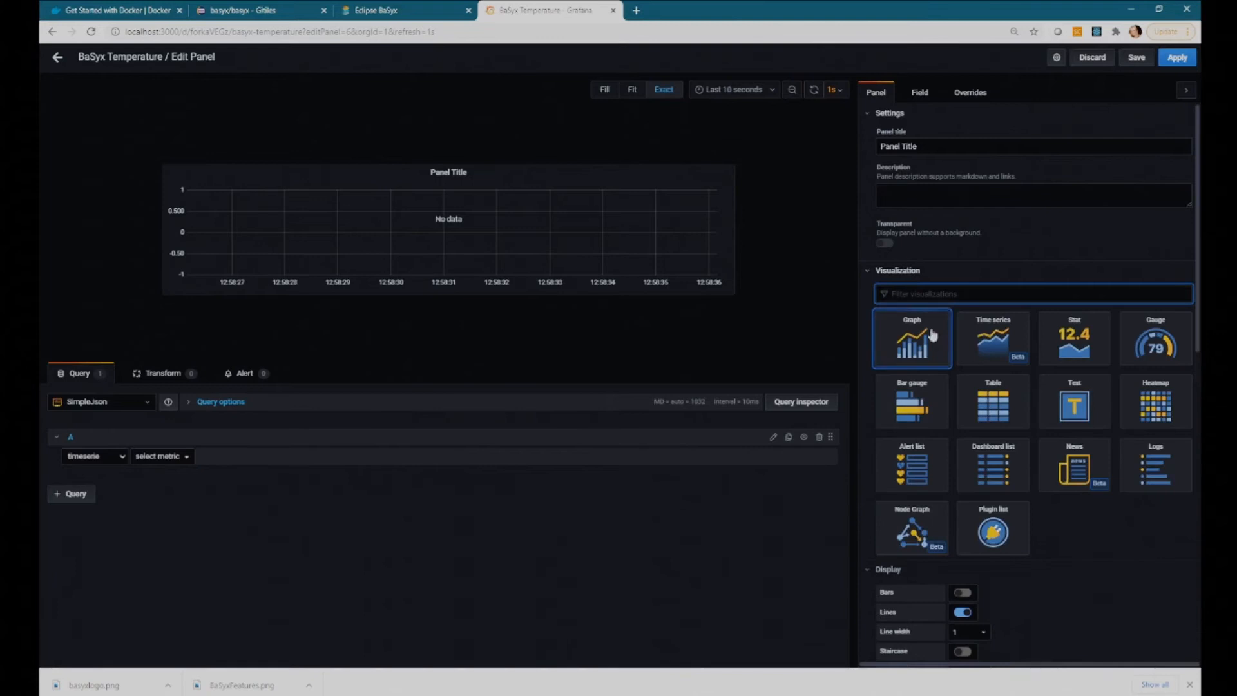
{"action": "scroll", "coordinate": [1003, 513], "scroll_direction": "down", "scroll_amount": 2}
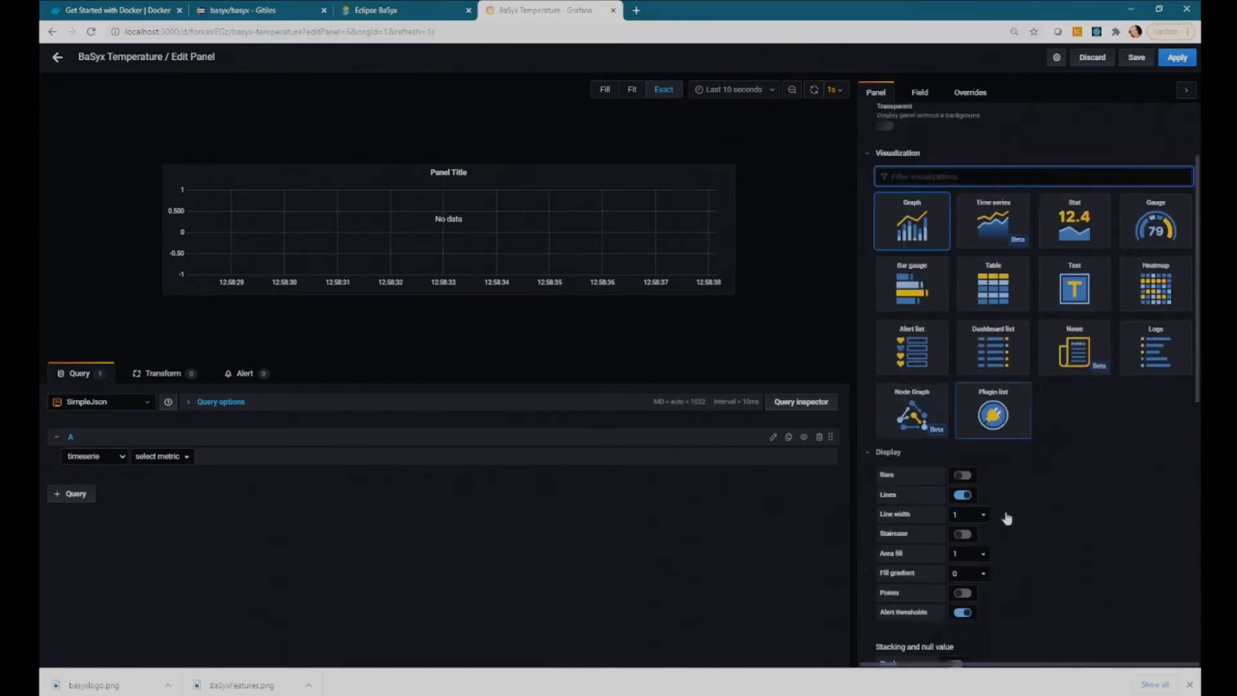
{"action": "scroll", "coordinate": [1000, 521], "scroll_direction": "down", "scroll_amount": 1}
{"action": "scroll", "coordinate": [1003, 529], "scroll_direction": "down", "scroll_amount": 5}
{"action": "scroll", "coordinate": [928, 442], "scroll_direction": "up", "scroll_amount": 1}
{"action": "scroll", "coordinate": [929, 442], "scroll_direction": "up", "scroll_amount": 2}
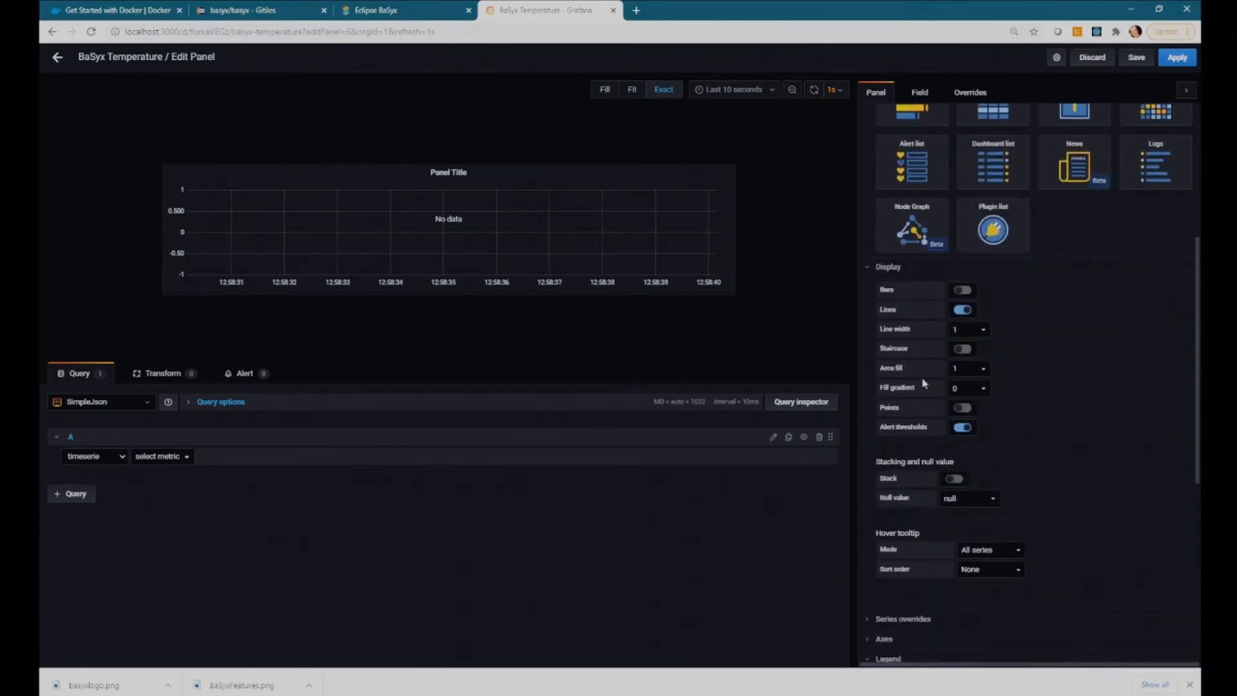
{"action": "scroll", "coordinate": [1030, 523], "scroll_direction": "down", "scroll_amount": 3}
{"action": "scroll", "coordinate": [1014, 540], "scroll_direction": "down", "scroll_amount": 1}
{"action": "scroll", "coordinate": [1014, 539], "scroll_direction": "down", "scroll_amount": 1}
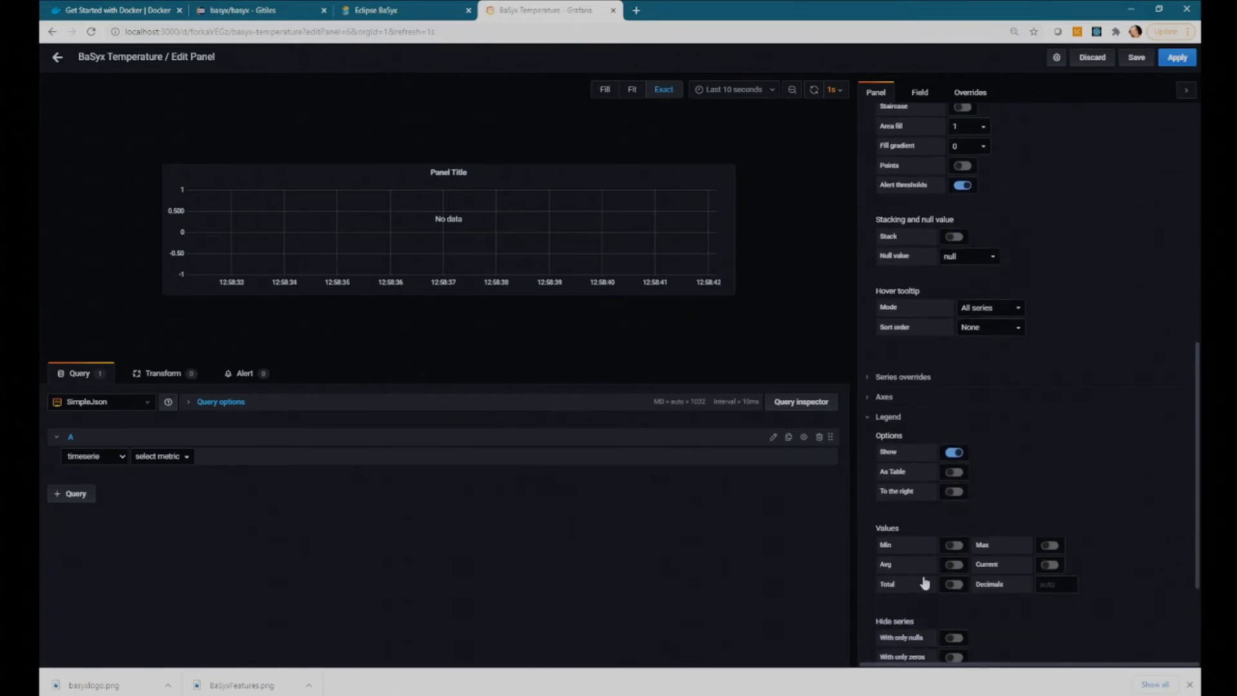
{"action": "scroll", "coordinate": [924, 596], "scroll_direction": "down", "scroll_amount": 2}
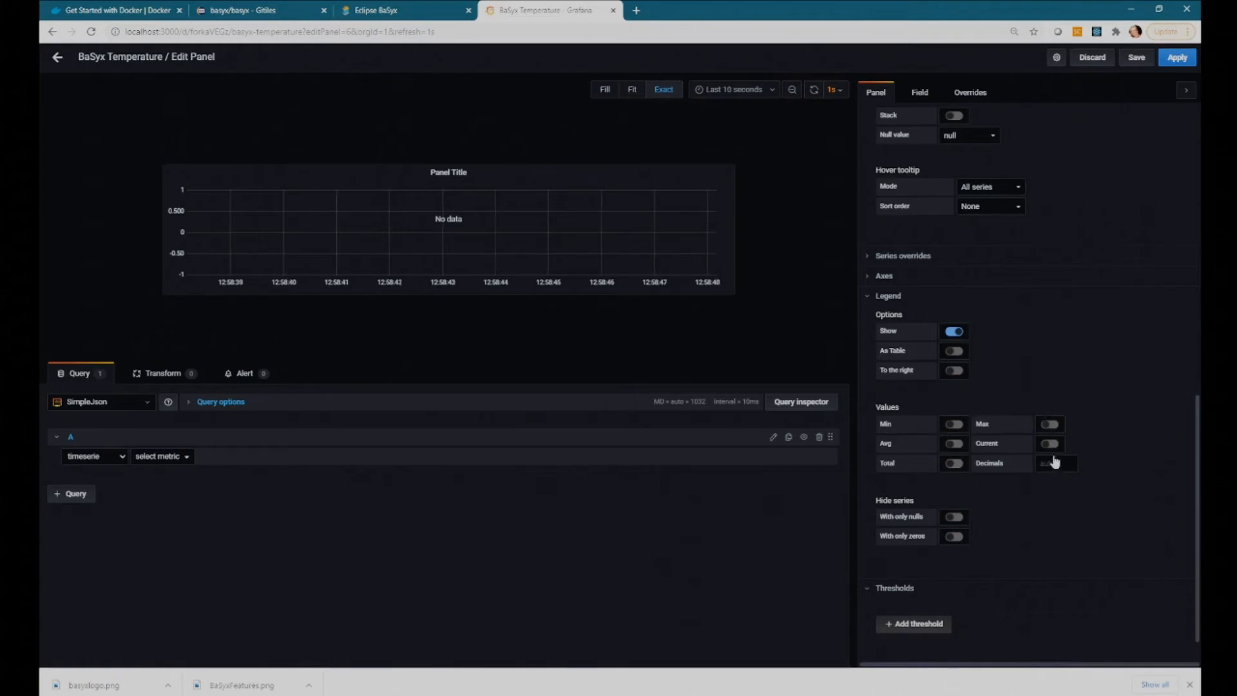
{"action": "scroll", "coordinate": [985, 543], "scroll_direction": "up", "scroll_amount": 5}
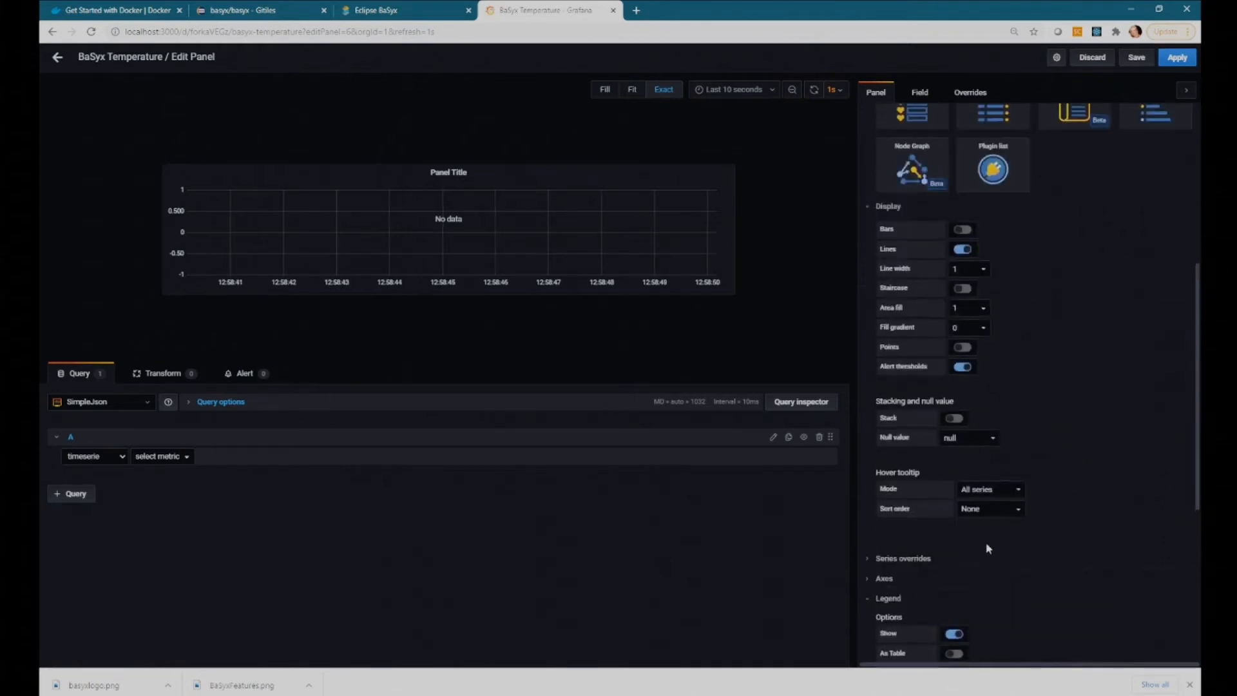
{"action": "scroll", "coordinate": [986, 542], "scroll_direction": "up", "scroll_amount": 5}
{"action": "scroll", "coordinate": [952, 264], "scroll_direction": "up", "scroll_amount": 3}
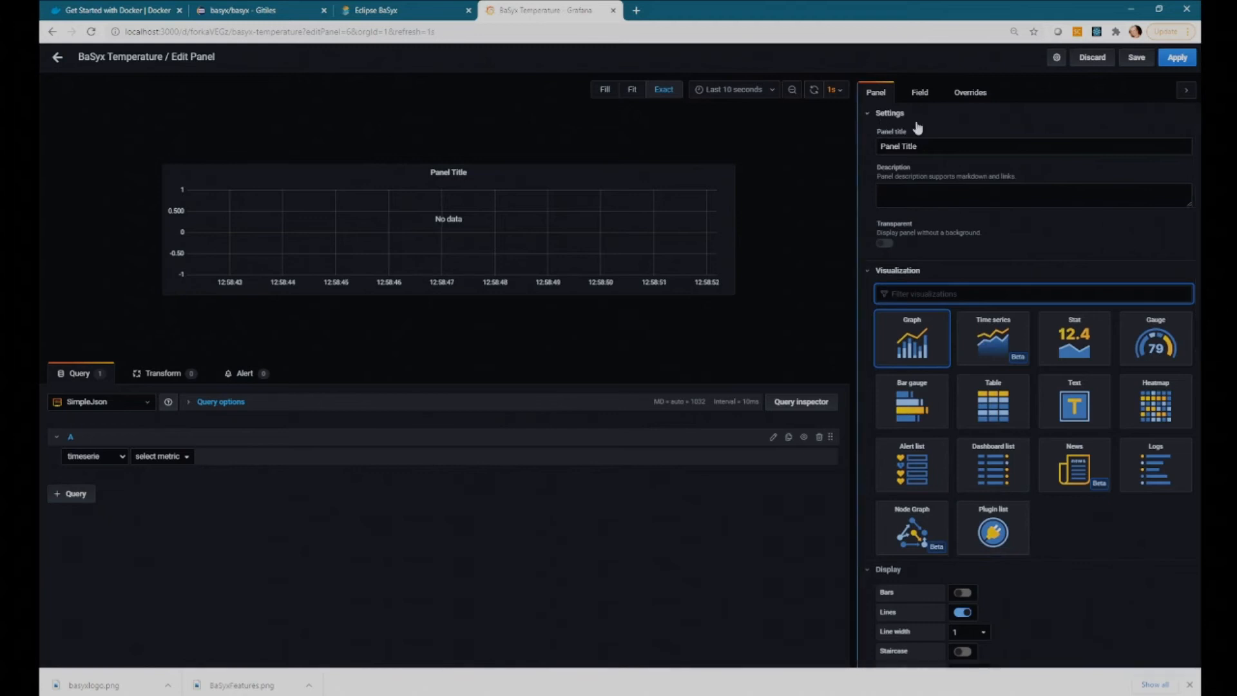
{"action": "left_click", "coordinate": [748, 90]}
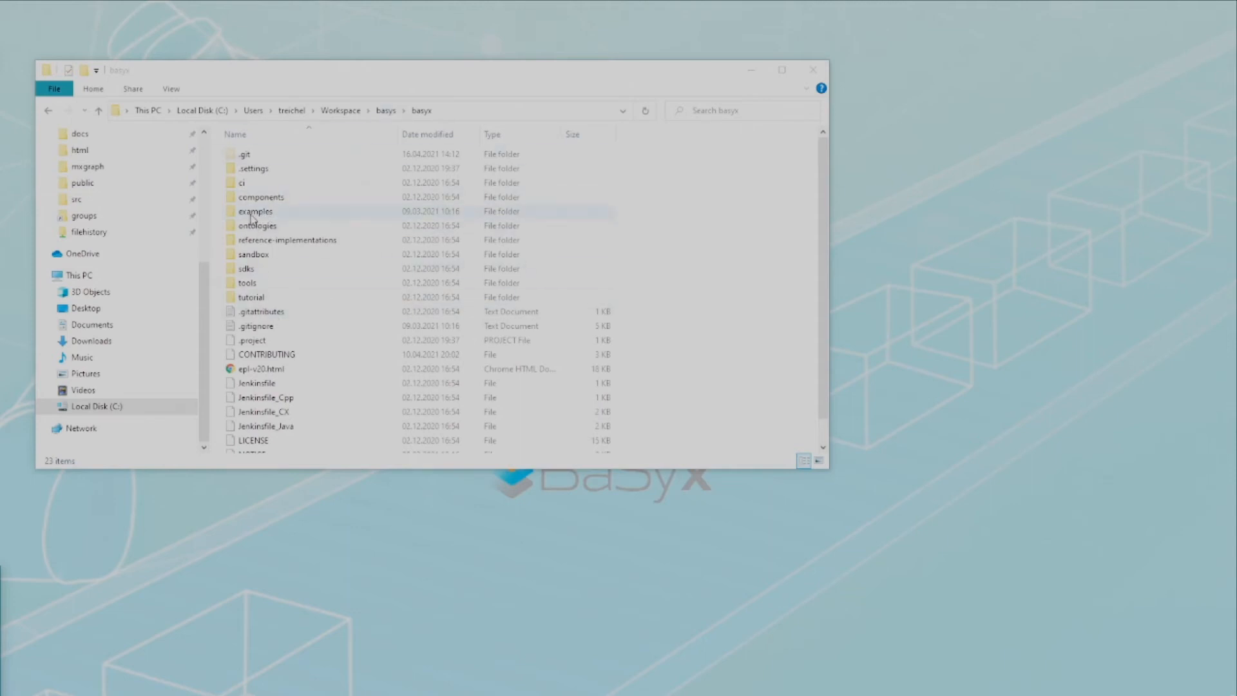
Step: Go into examples/basyx.streamsheets and show its readme.txt in Notepad
{"action": "double_click", "coordinate": [258, 214]}
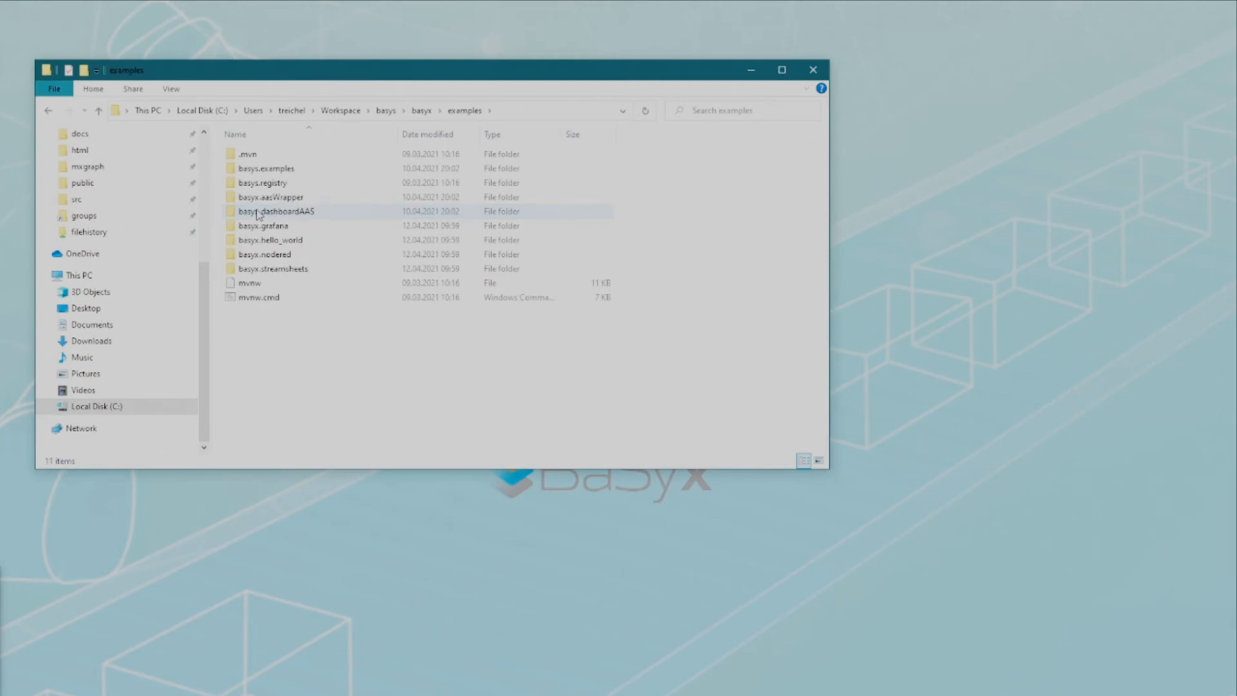
{"action": "double_click", "coordinate": [274, 272]}
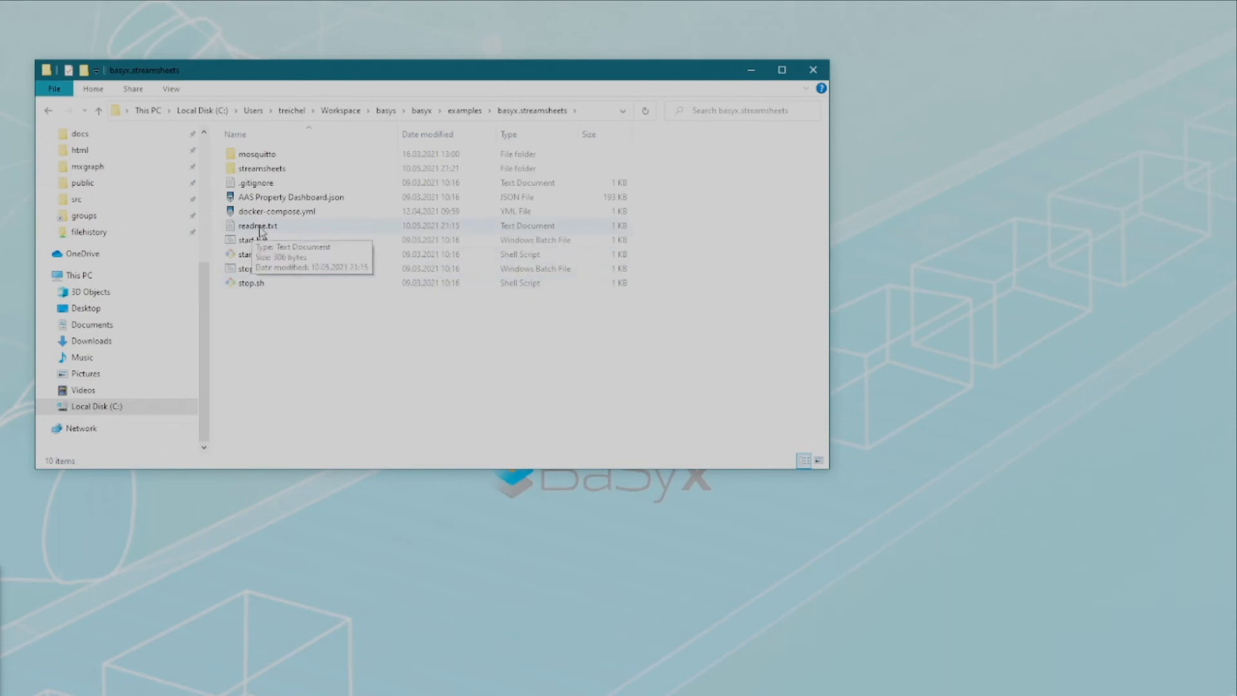
{"action": "double_click", "coordinate": [260, 228]}
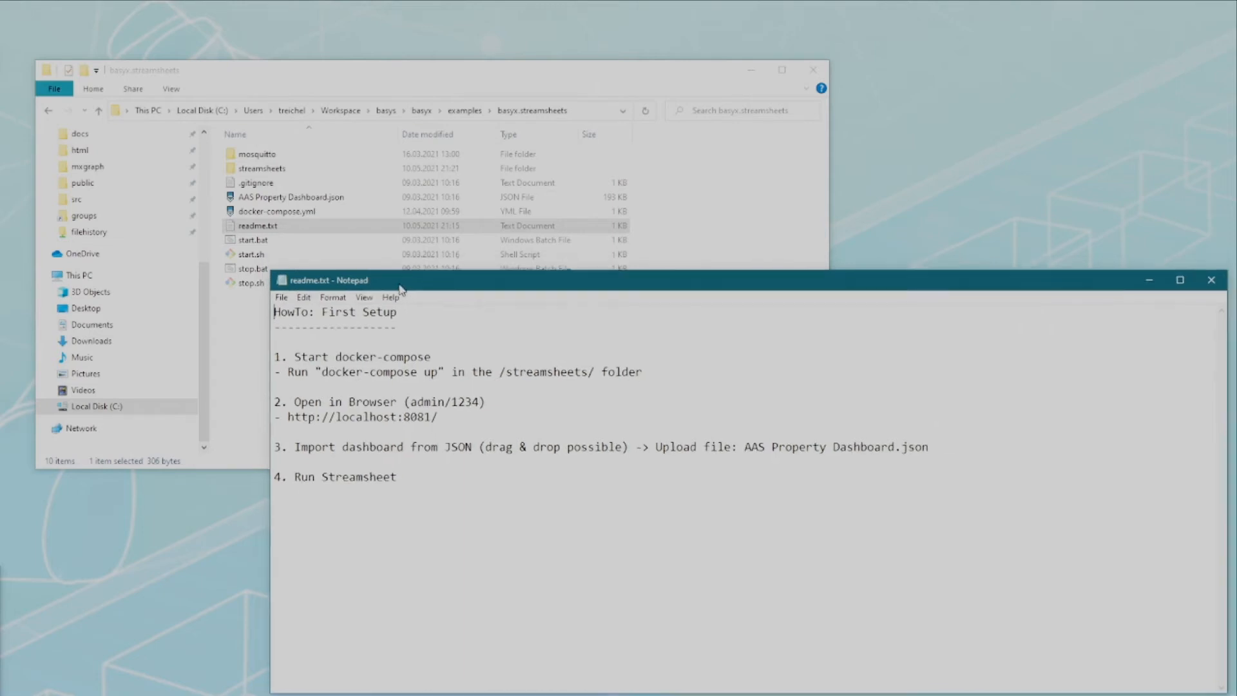
Step: Highlight the 'docker-compose up' command and the localhost:8081 address in the readme, then close it
{"action": "left_click_drag", "start_coordinate": [393, 279], "coordinate": [358, 331]}
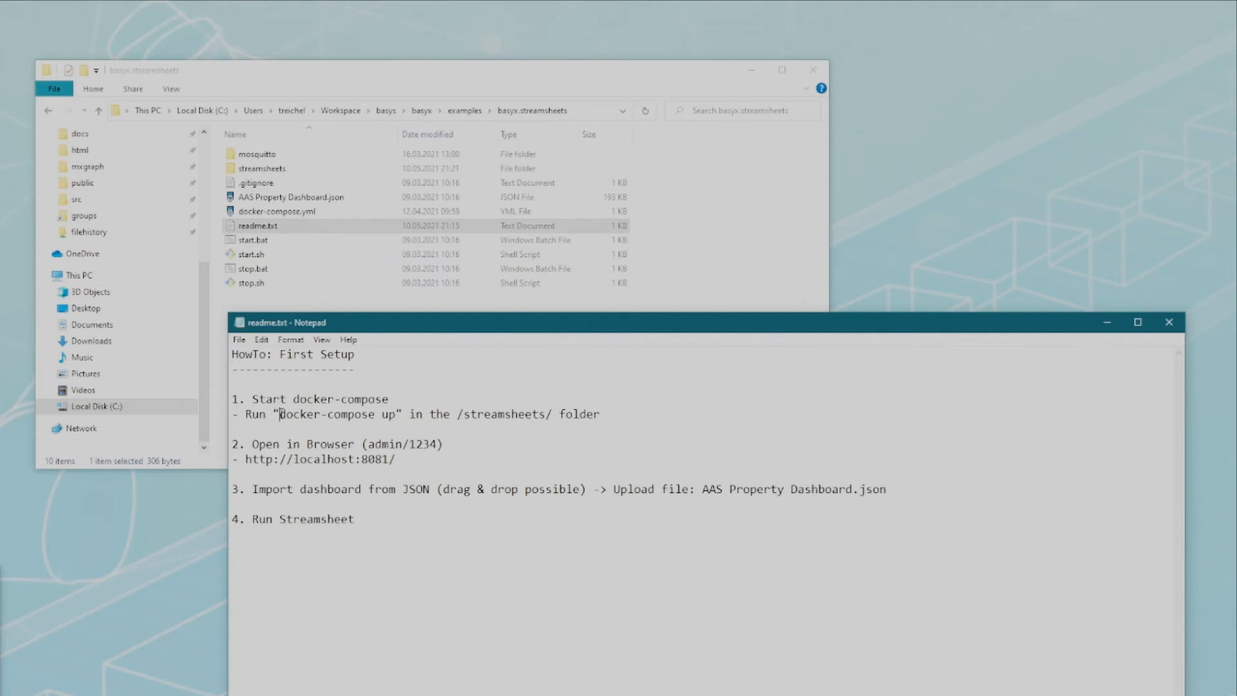
{"action": "left_click_drag", "start_coordinate": [279, 415], "coordinate": [402, 411]}
{"action": "left_click", "coordinate": [500, 436]}
{"action": "left_click_drag", "start_coordinate": [398, 459], "coordinate": [248, 465]}
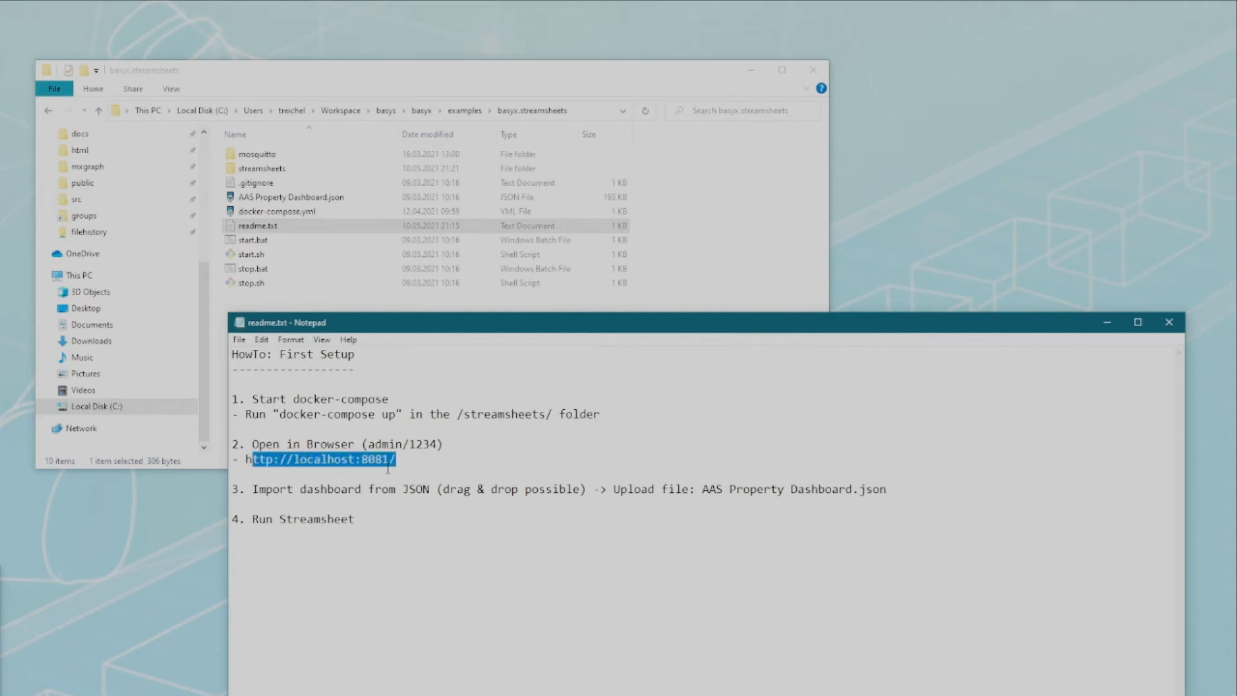
{"action": "left_click", "coordinate": [368, 461]}
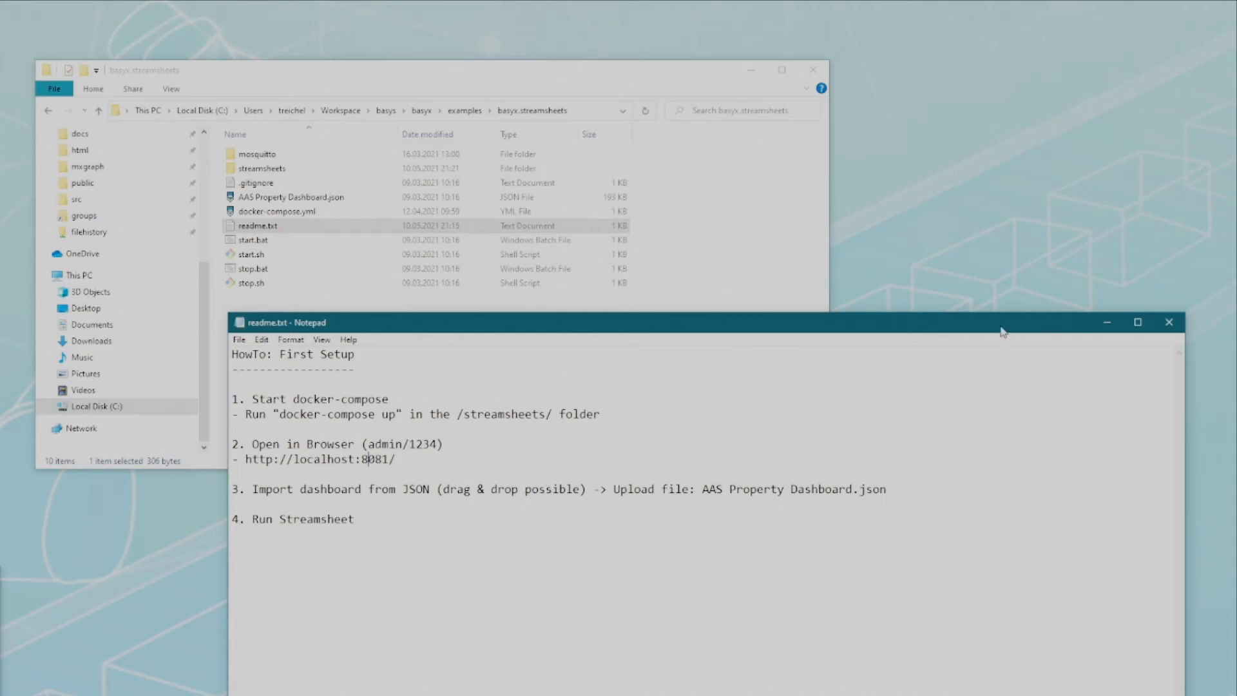
{"action": "left_click_drag", "start_coordinate": [1000, 331], "coordinate": [991, 296]}
{"action": "left_click", "coordinate": [1161, 289]}
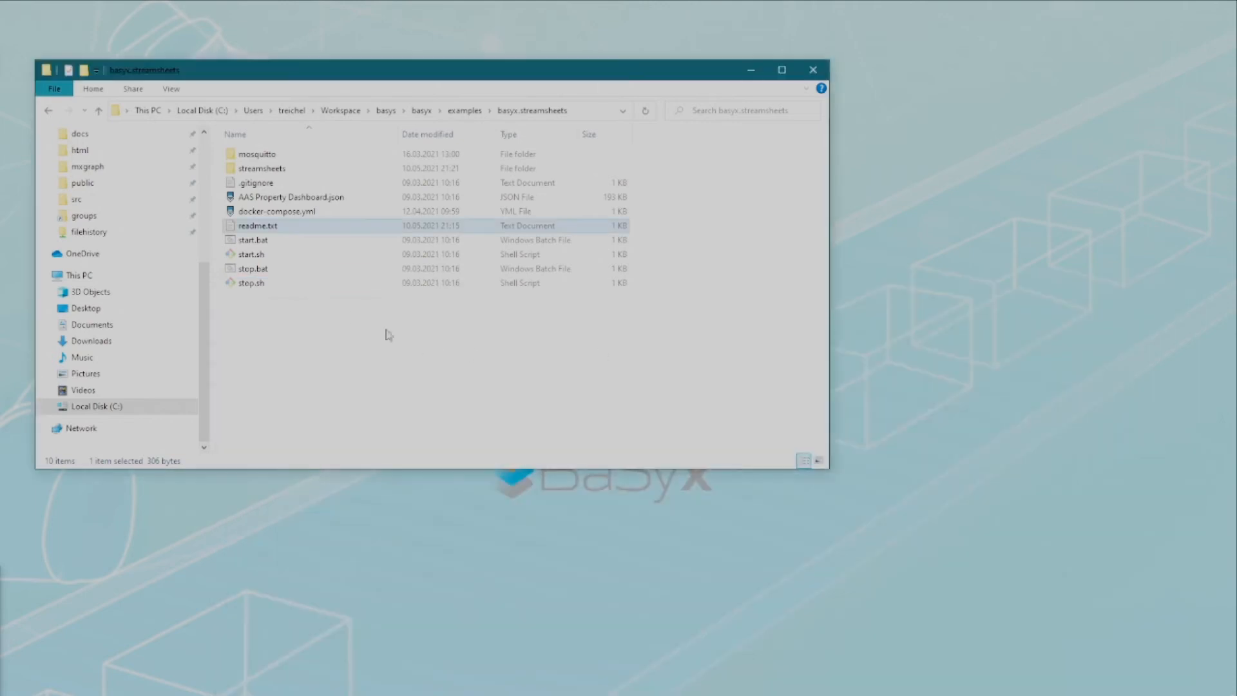
Step: Run the Streamsheets start.sh and enlarge the Git Bash window to watch docker-compose output
{"action": "double_click", "coordinate": [273, 259]}
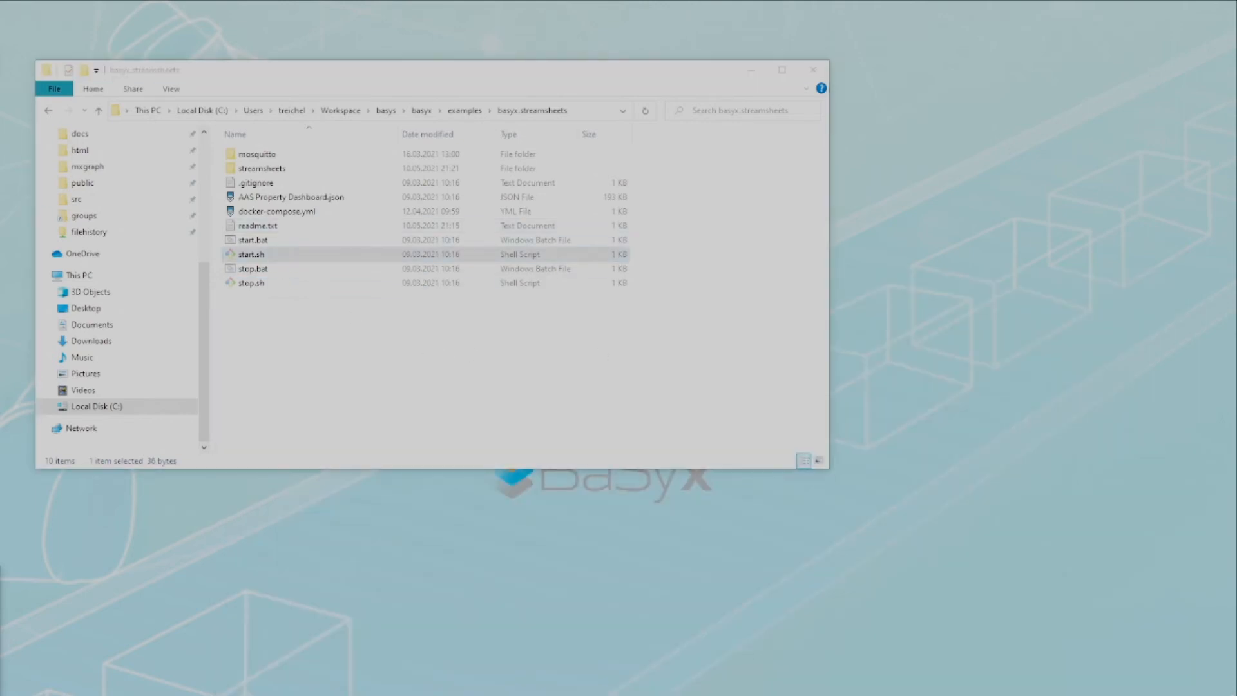
{"action": "left_click_drag", "start_coordinate": [686, 253], "coordinate": [555, 233]}
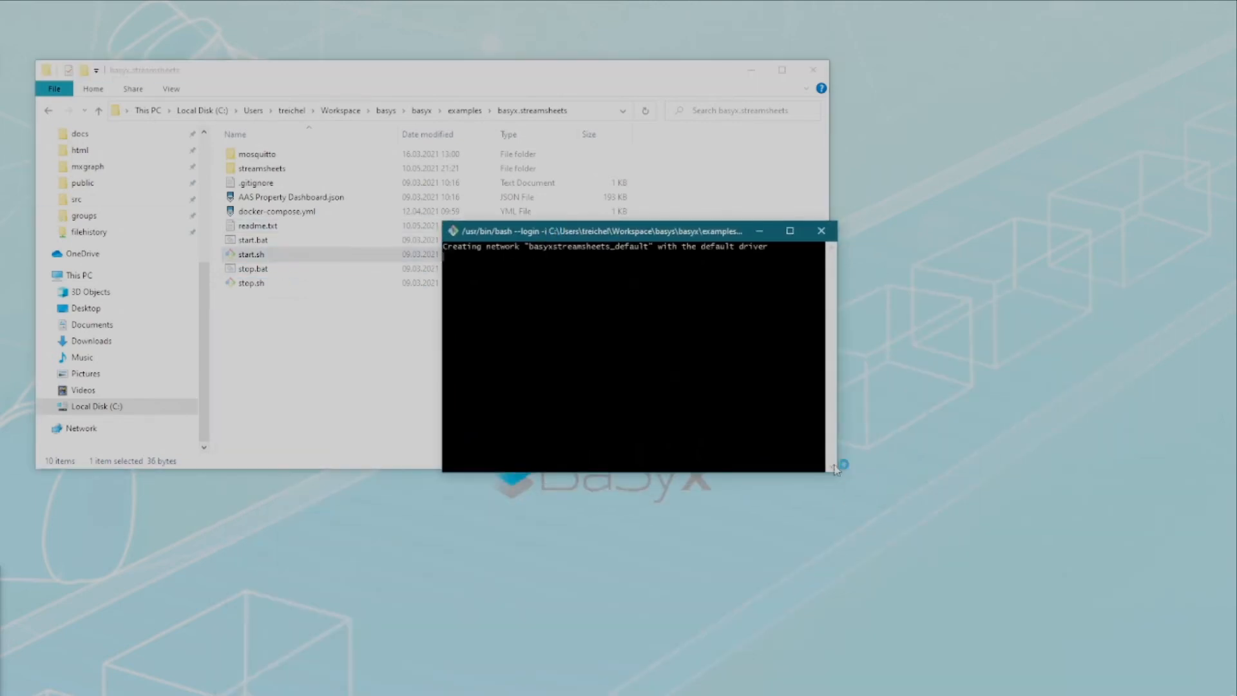
{"action": "left_click_drag", "start_coordinate": [837, 462], "coordinate": [1186, 472]}
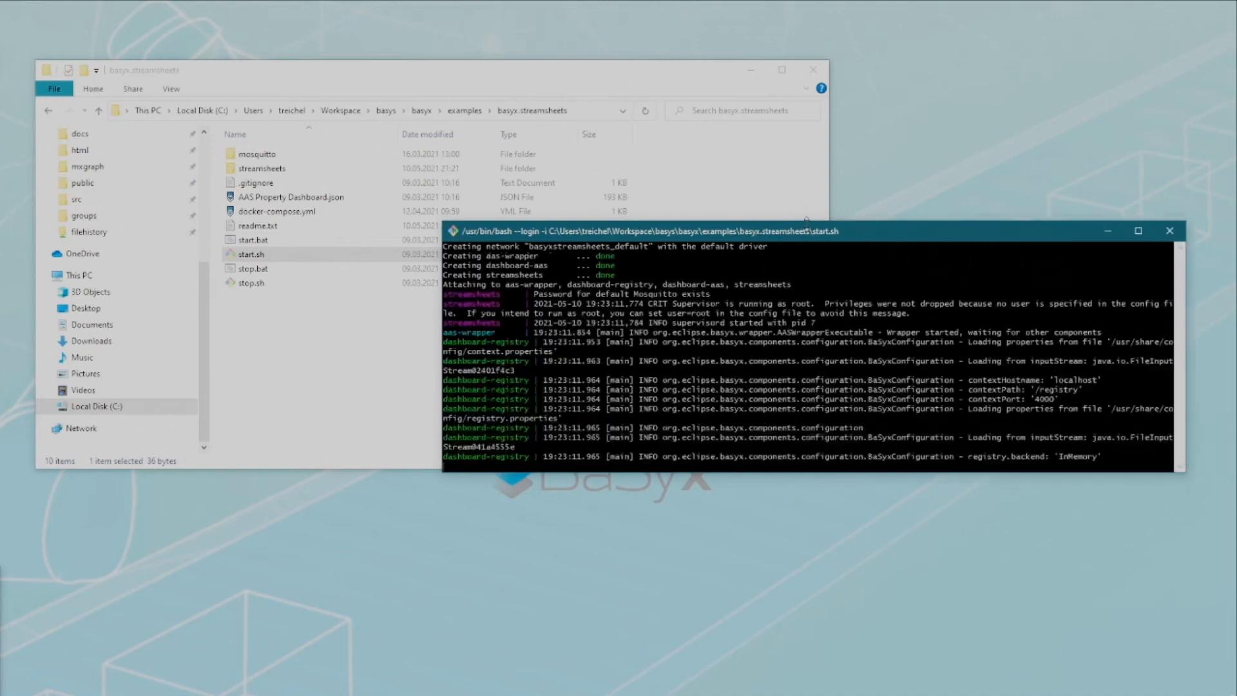
{"action": "left_click_drag", "start_coordinate": [808, 223], "coordinate": [815, 119]}
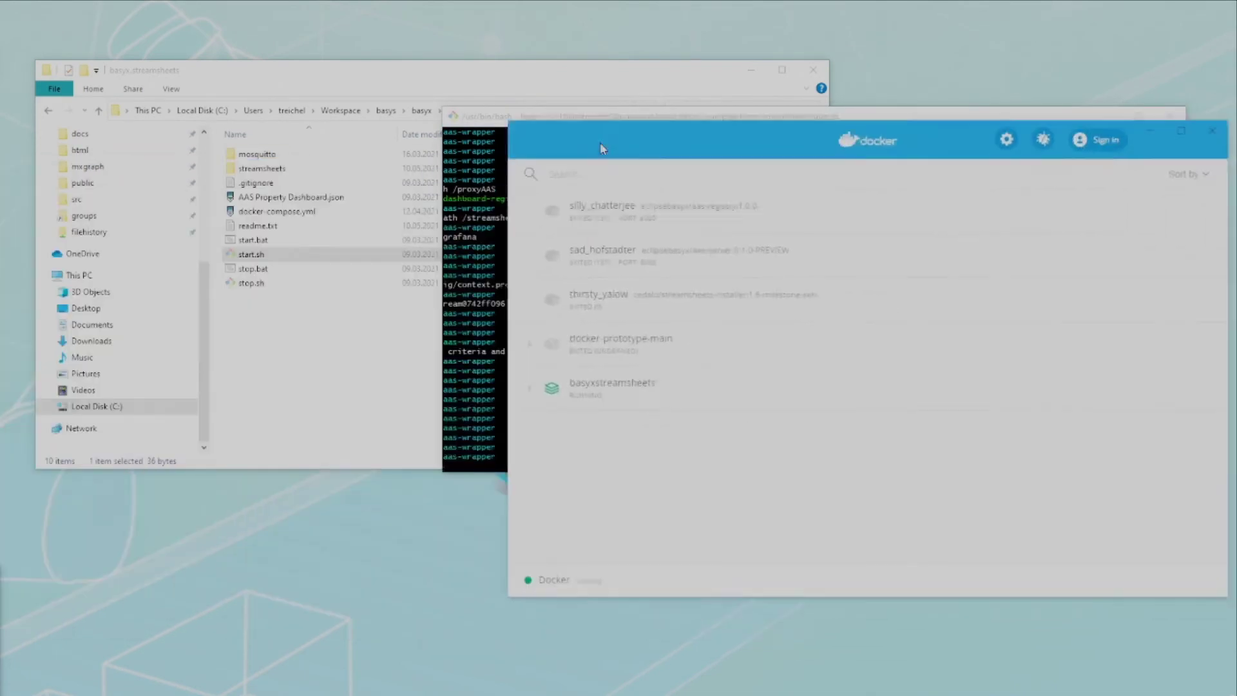
Step: Position Docker Desktop and expand basyxstreamsheets to list its running containers
{"action": "left_click_drag", "start_coordinate": [600, 145], "coordinate": [345, 90]}
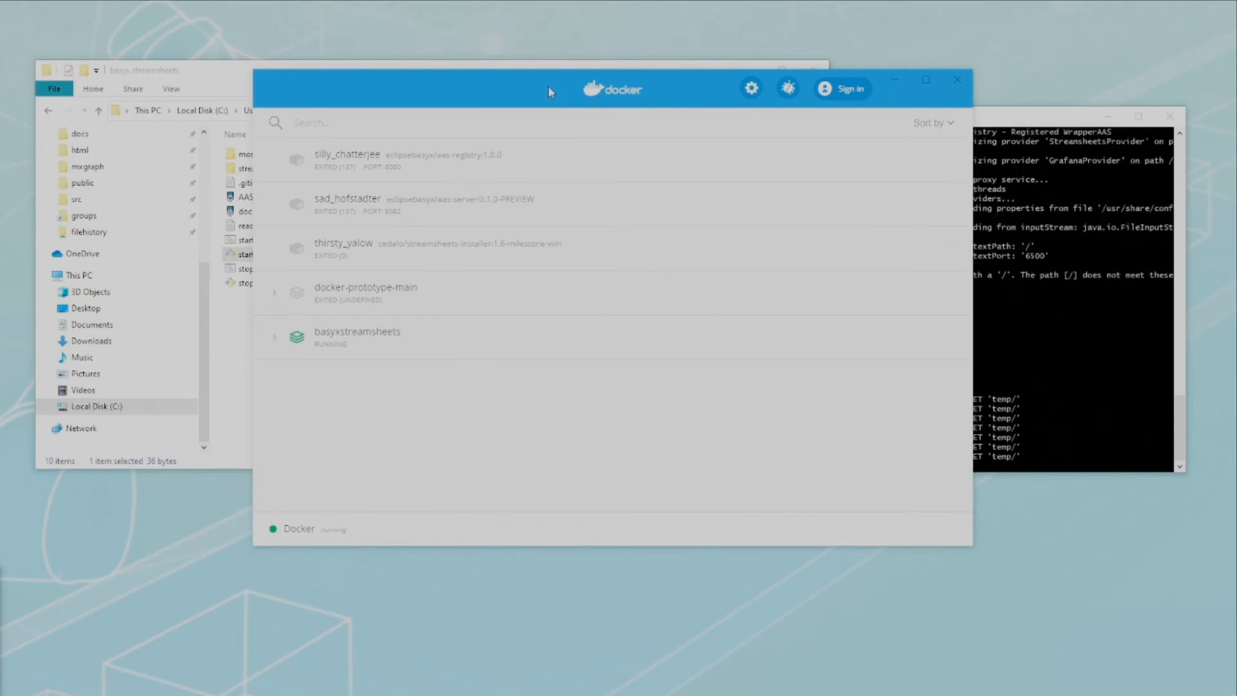
{"action": "left_click_drag", "start_coordinate": [588, 97], "coordinate": [511, 93]}
{"action": "left_click", "coordinate": [198, 334]}
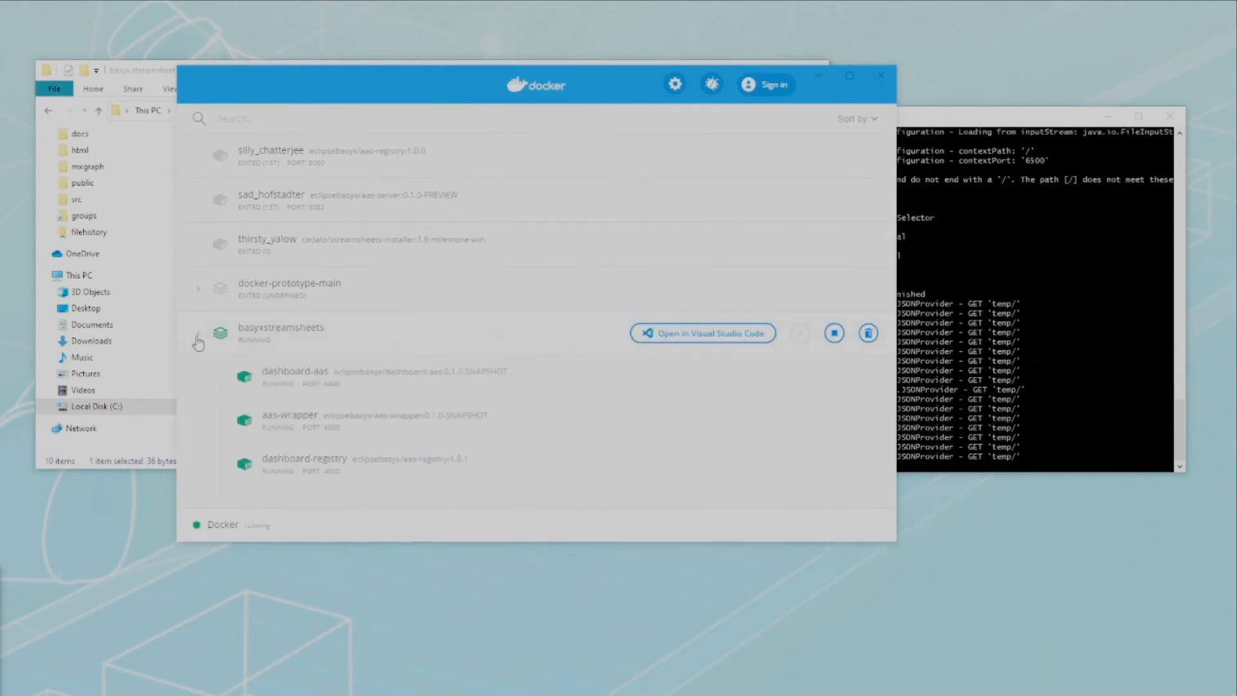
{"action": "scroll", "coordinate": [483, 417], "scroll_direction": "down", "scroll_amount": 1}
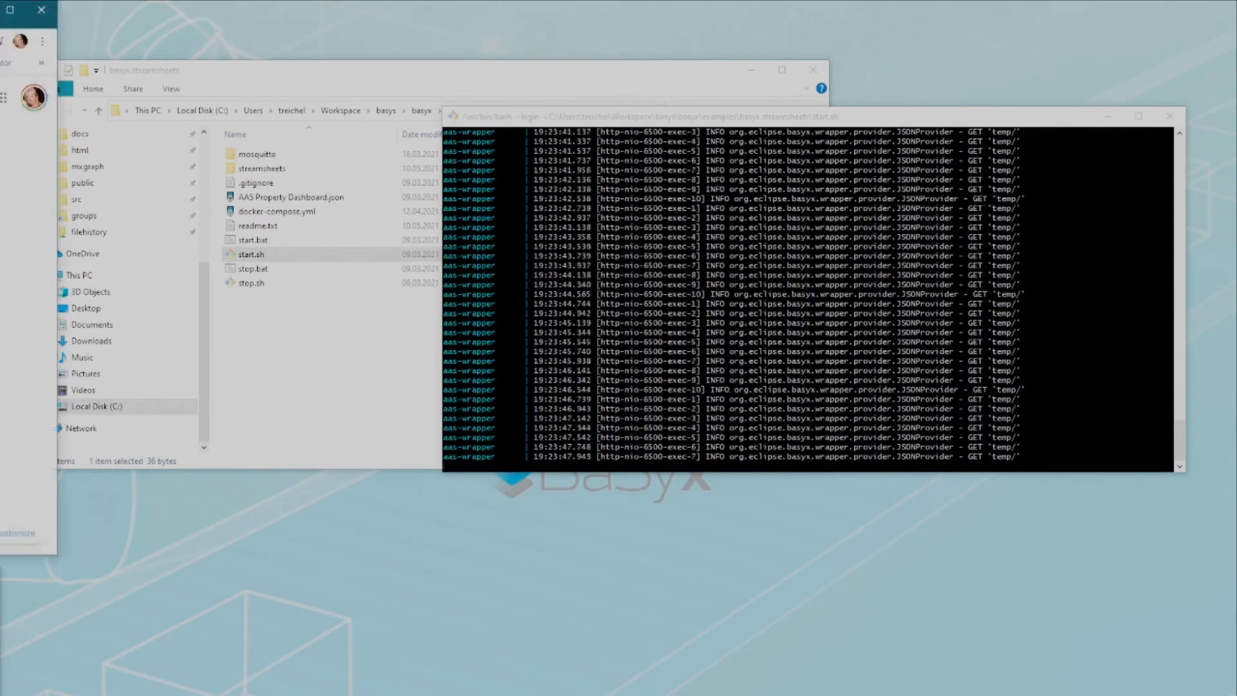
Step: In a maximized Chrome window at localhost:8081, enter the user name and password and log in
{"action": "left_click", "coordinate": [28, 87]}
{"action": "double_click", "coordinate": [661, 105]}
{"action": "type", "text": "local"}
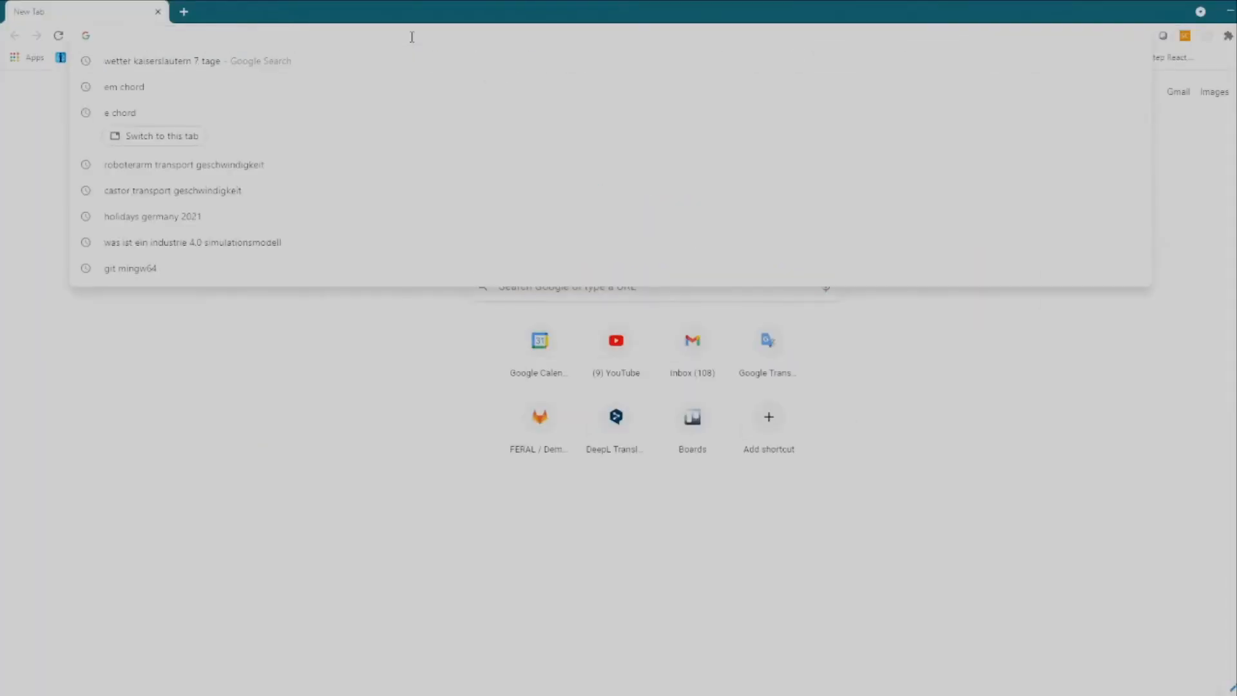
{"action": "type", "text": "host:8081/login?redirect=%2Fdashboard"}
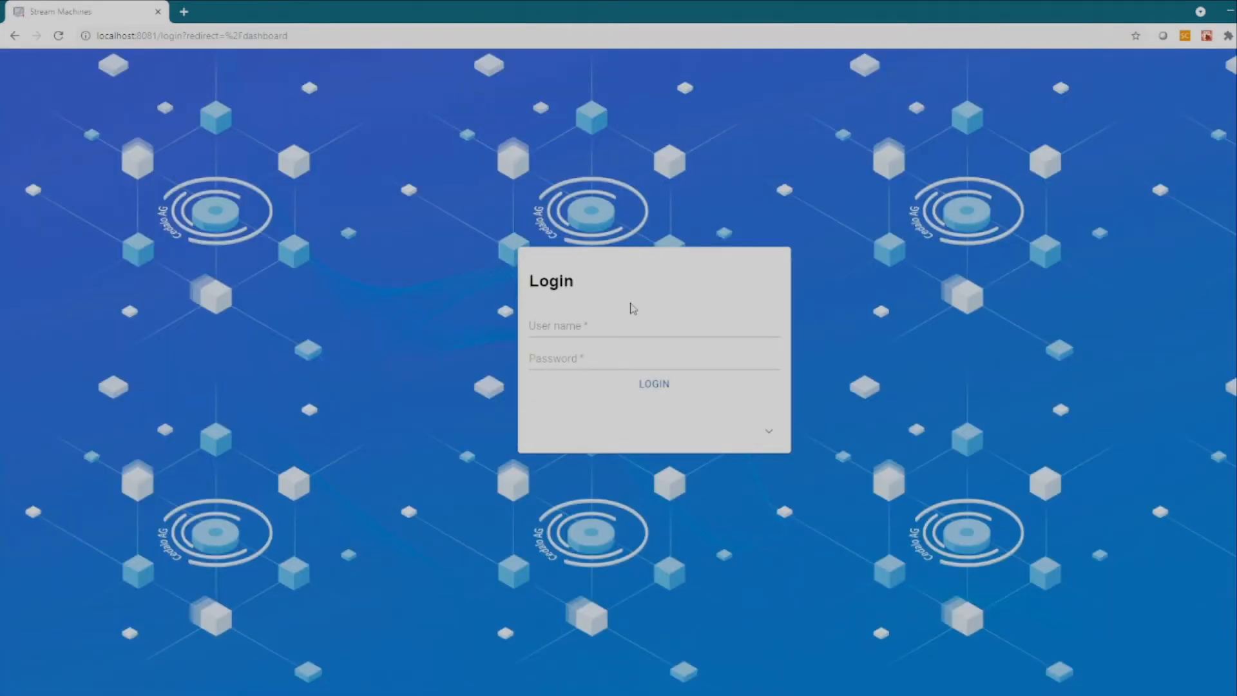
{"action": "left_click", "coordinate": [579, 323]}
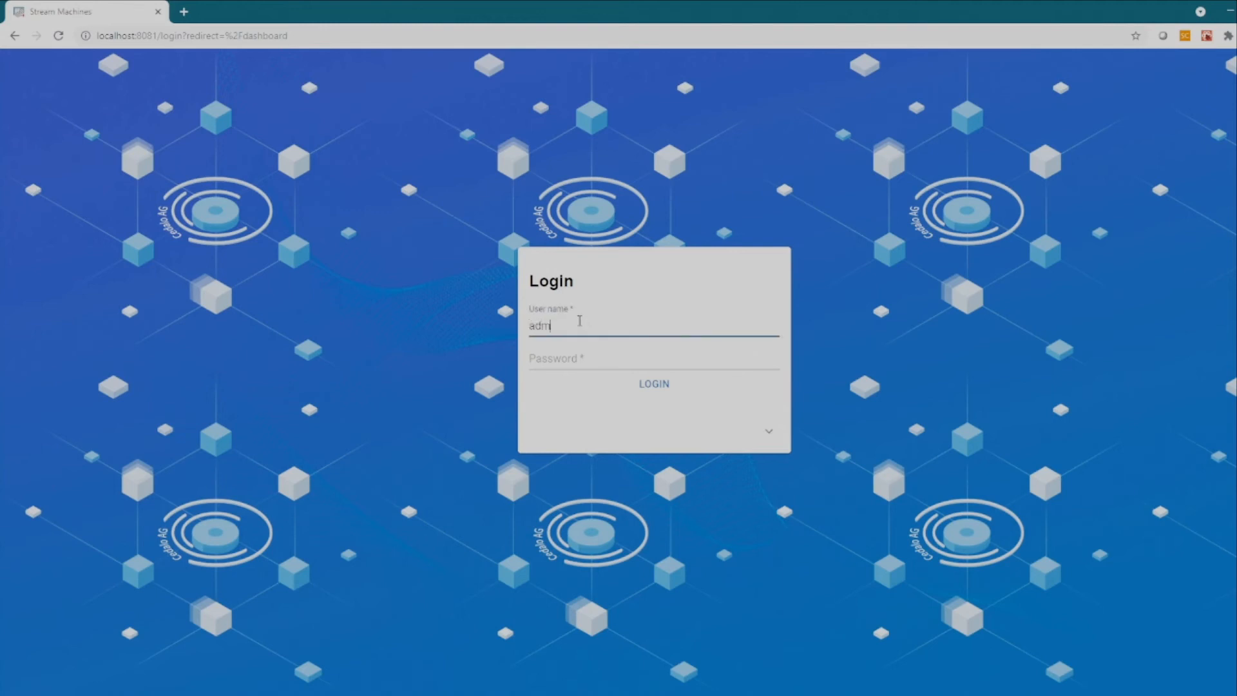
{"action": "key", "text": "Tab"}
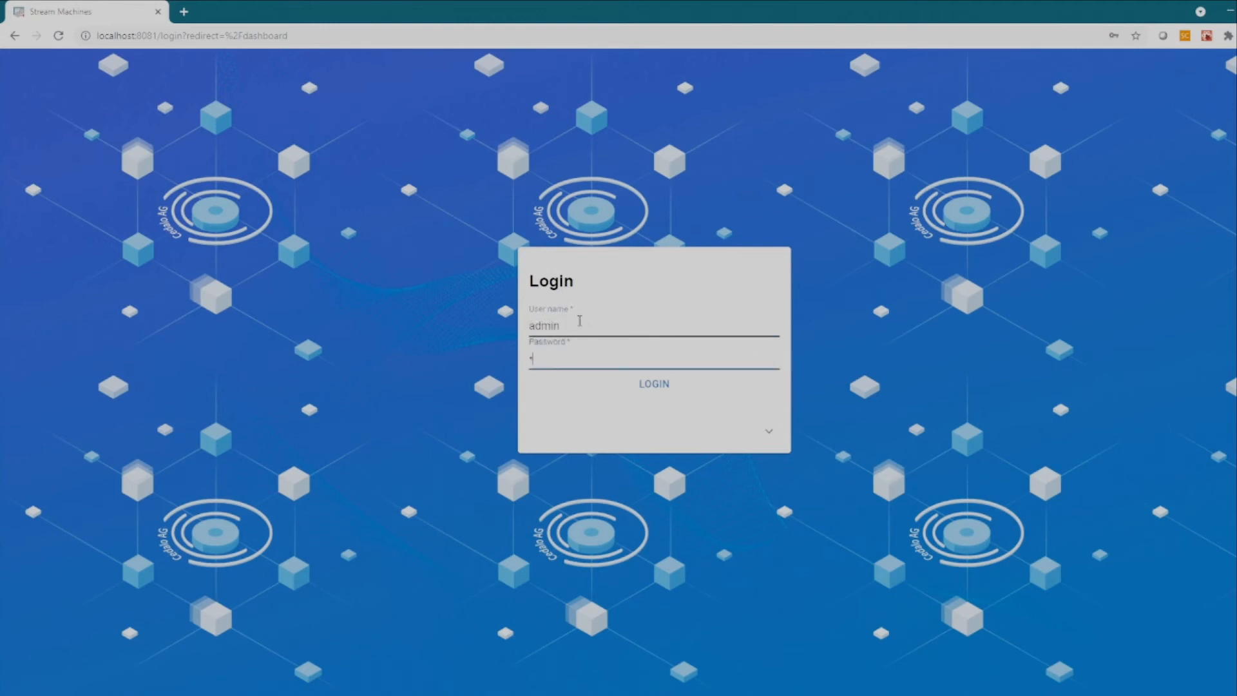
{"action": "left_click", "coordinate": [652, 387]}
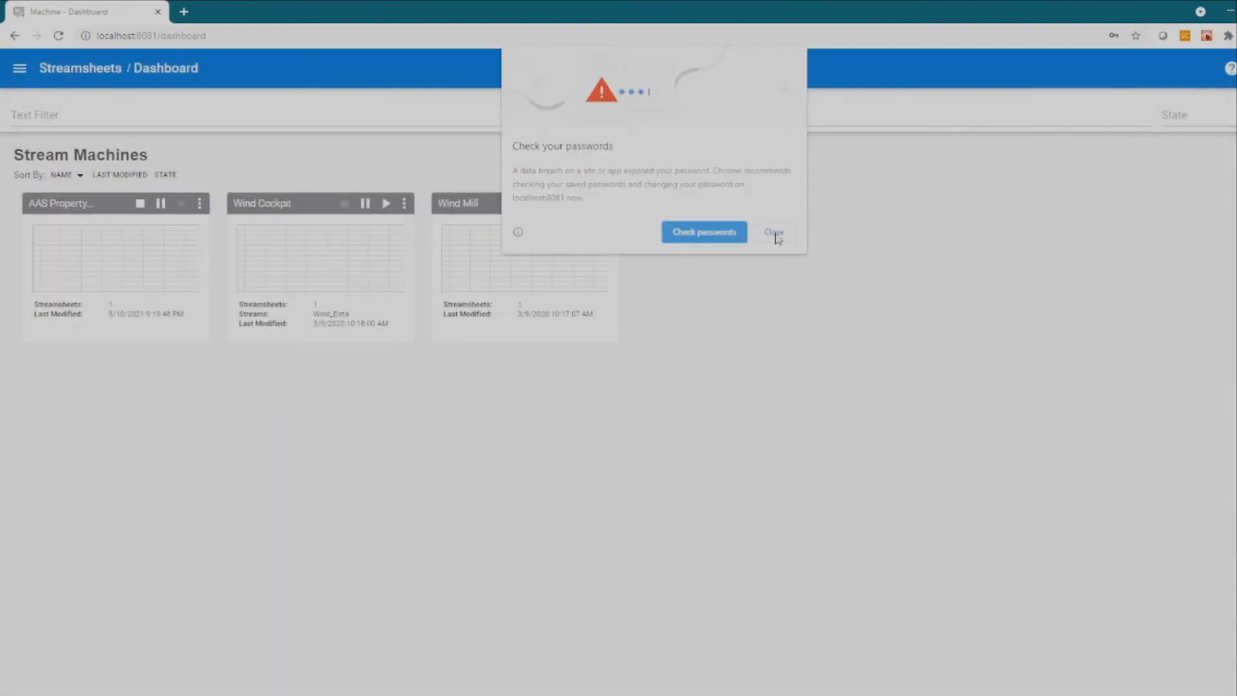
Step: Dismiss Chrome's password warning and bring up the Import dialog from the hamburger menu
{"action": "left_click", "coordinate": [775, 233]}
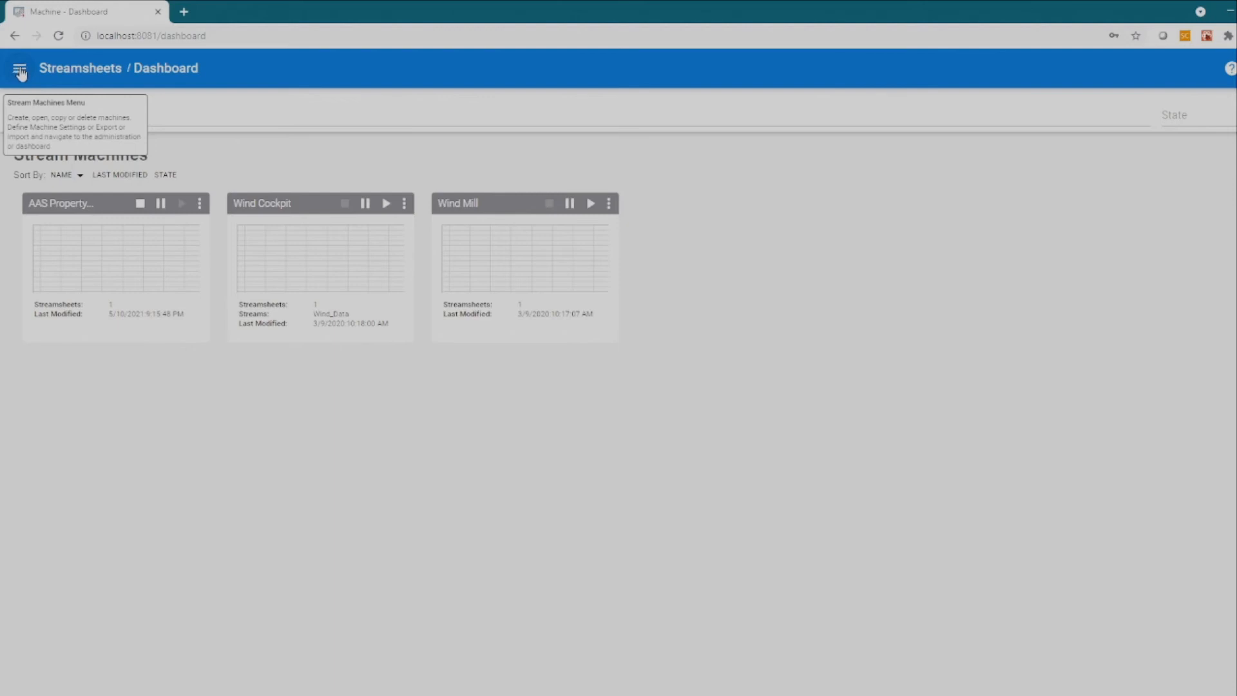
{"action": "left_click", "coordinate": [19, 73]}
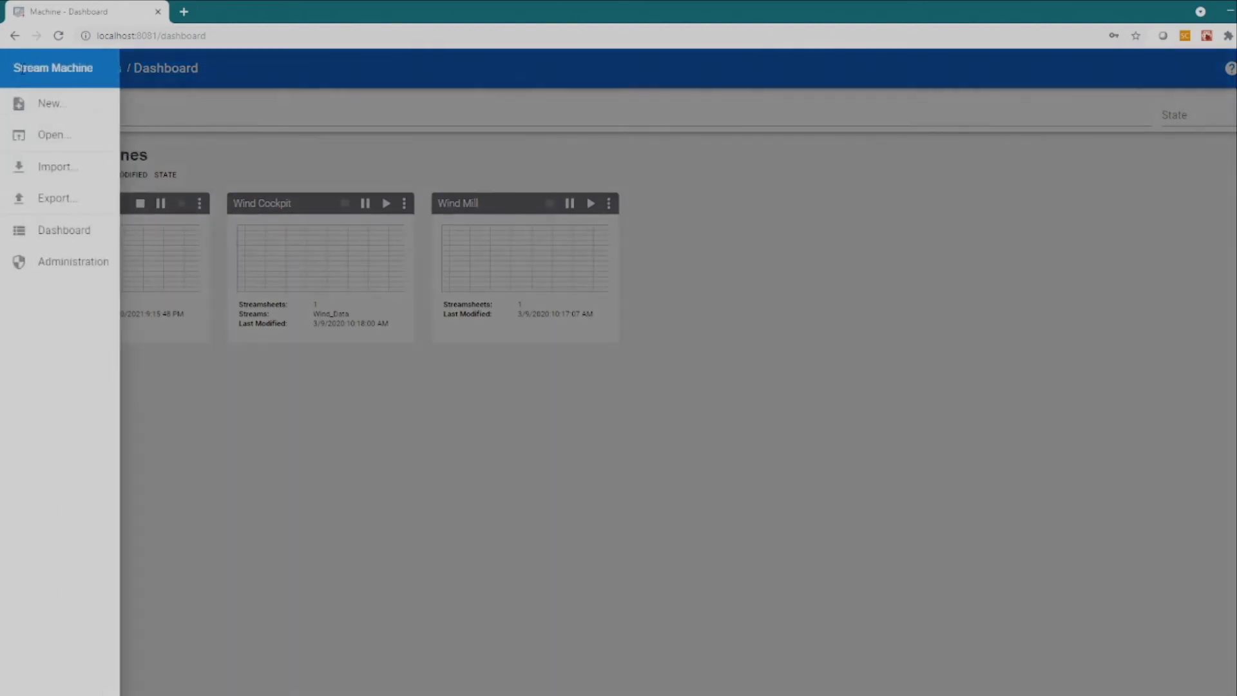
{"action": "left_click", "coordinate": [58, 169]}
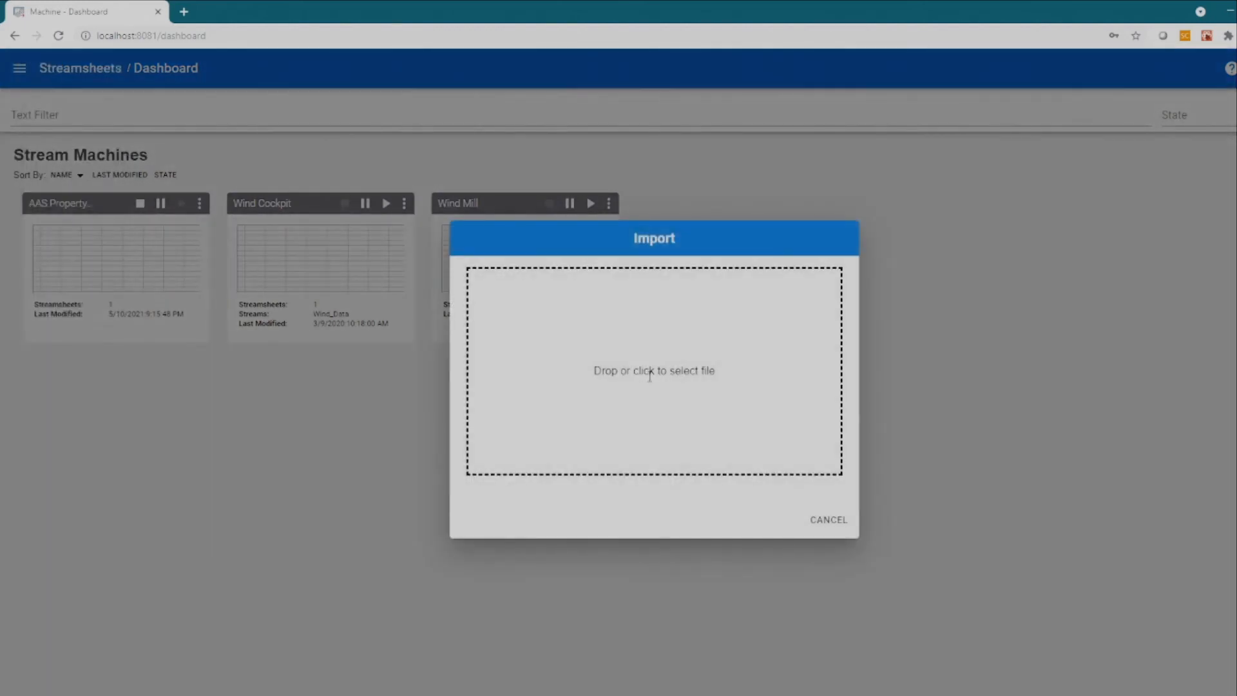
{"action": "left_click", "coordinate": [657, 379]}
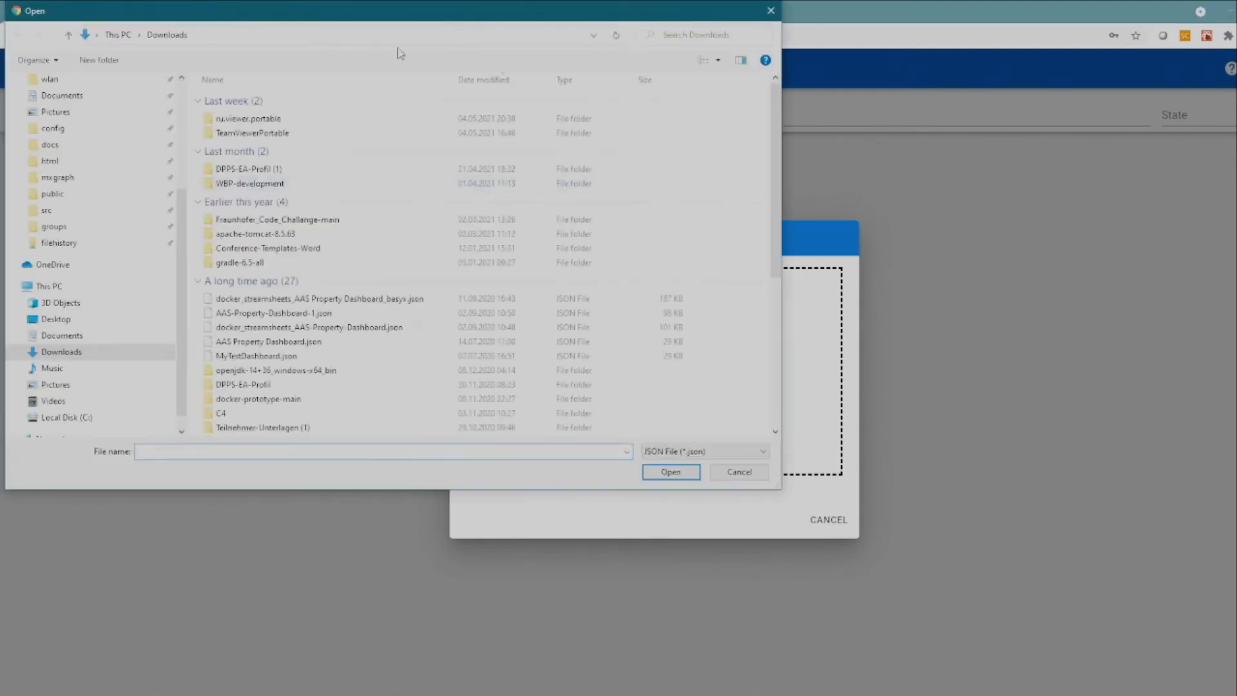
{"action": "left_click", "coordinate": [83, 418]}
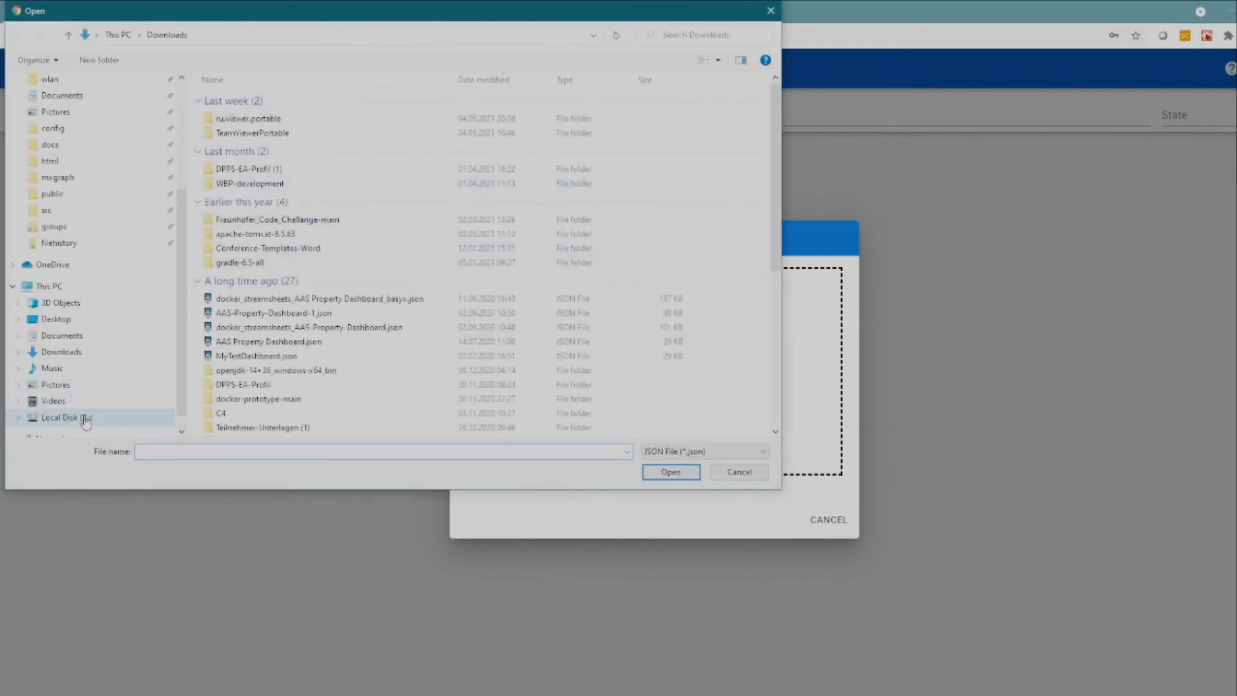
{"action": "scroll", "coordinate": [328, 290], "scroll_direction": "down", "scroll_amount": 1}
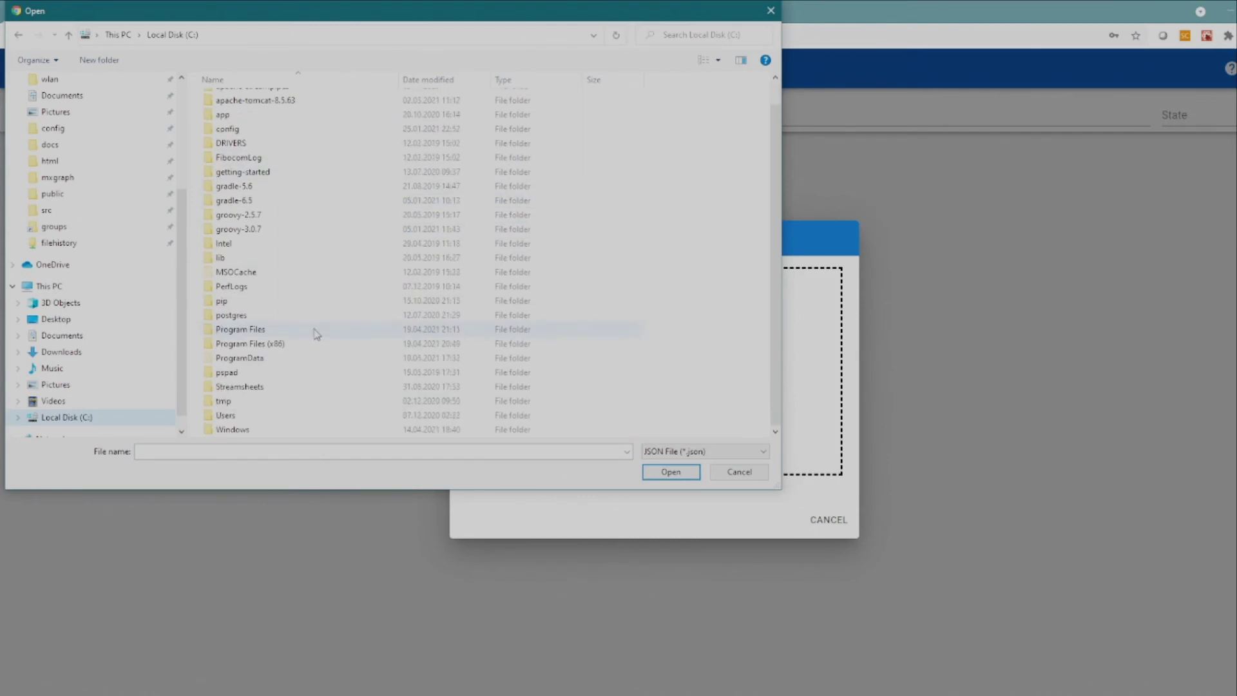
{"action": "double_click", "coordinate": [227, 415]}
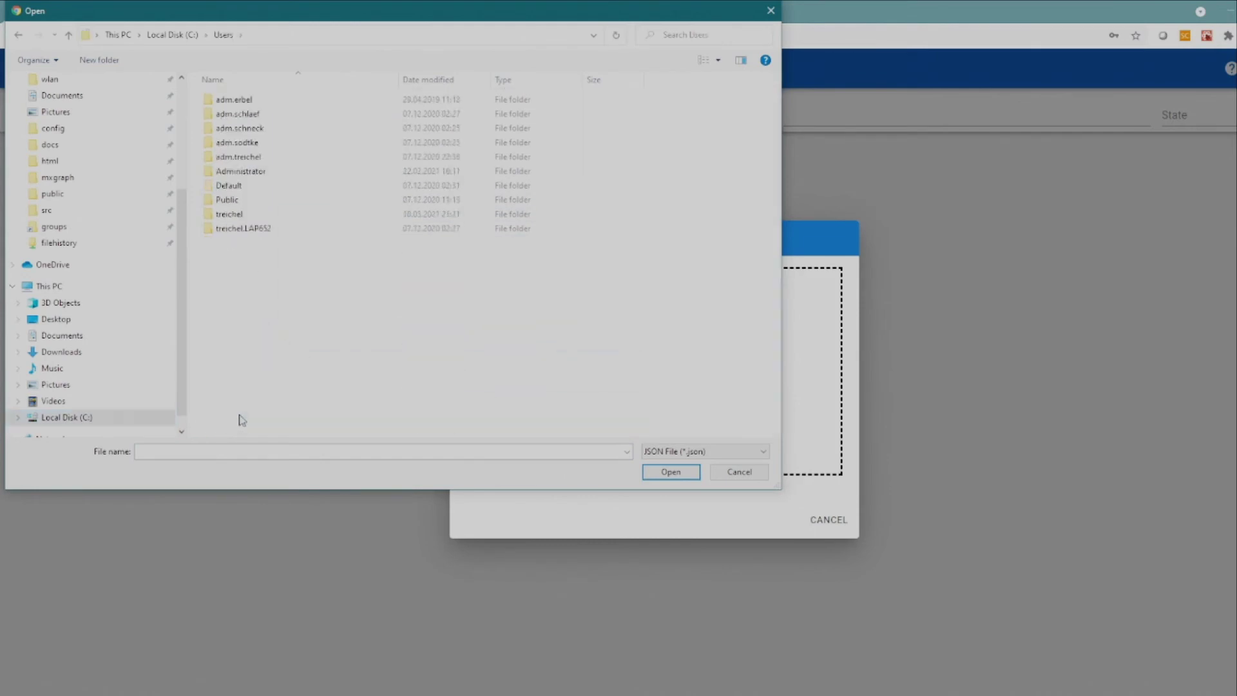
{"action": "double_click", "coordinate": [245, 217]}
{"action": "scroll", "coordinate": [303, 332], "scroll_direction": "down", "scroll_amount": 2}
{"action": "scroll", "coordinate": [303, 332], "scroll_direction": "down", "scroll_amount": 5}
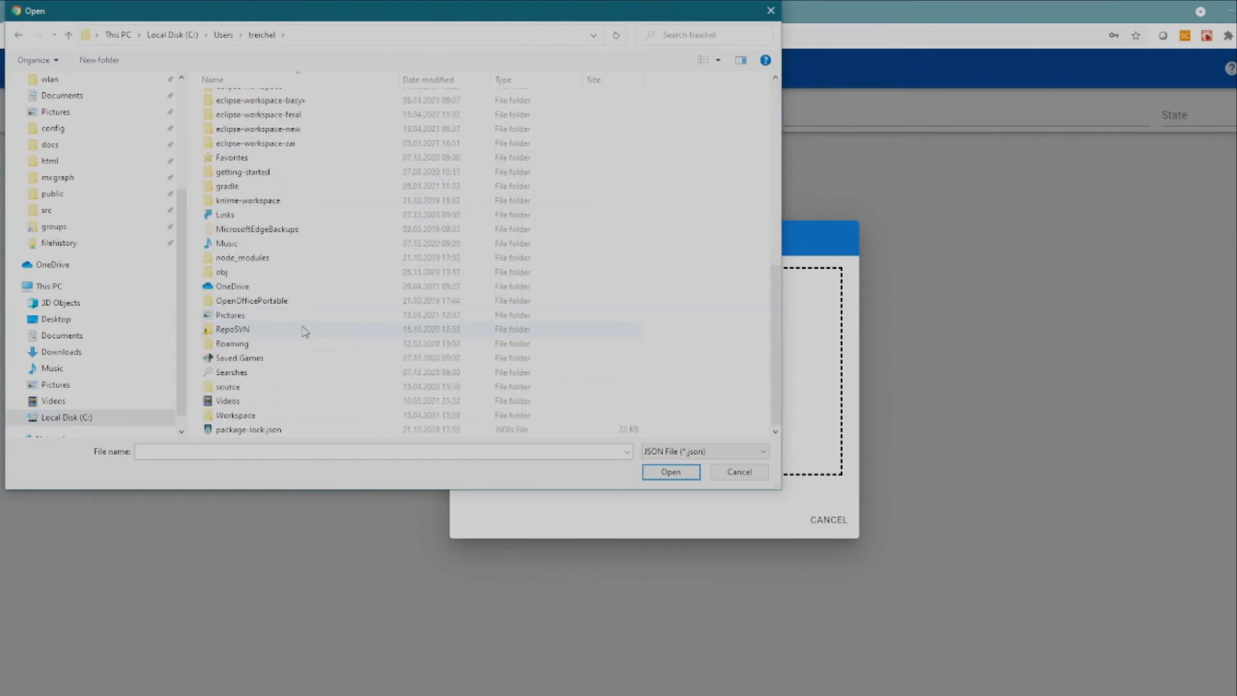
{"action": "double_click", "coordinate": [248, 415]}
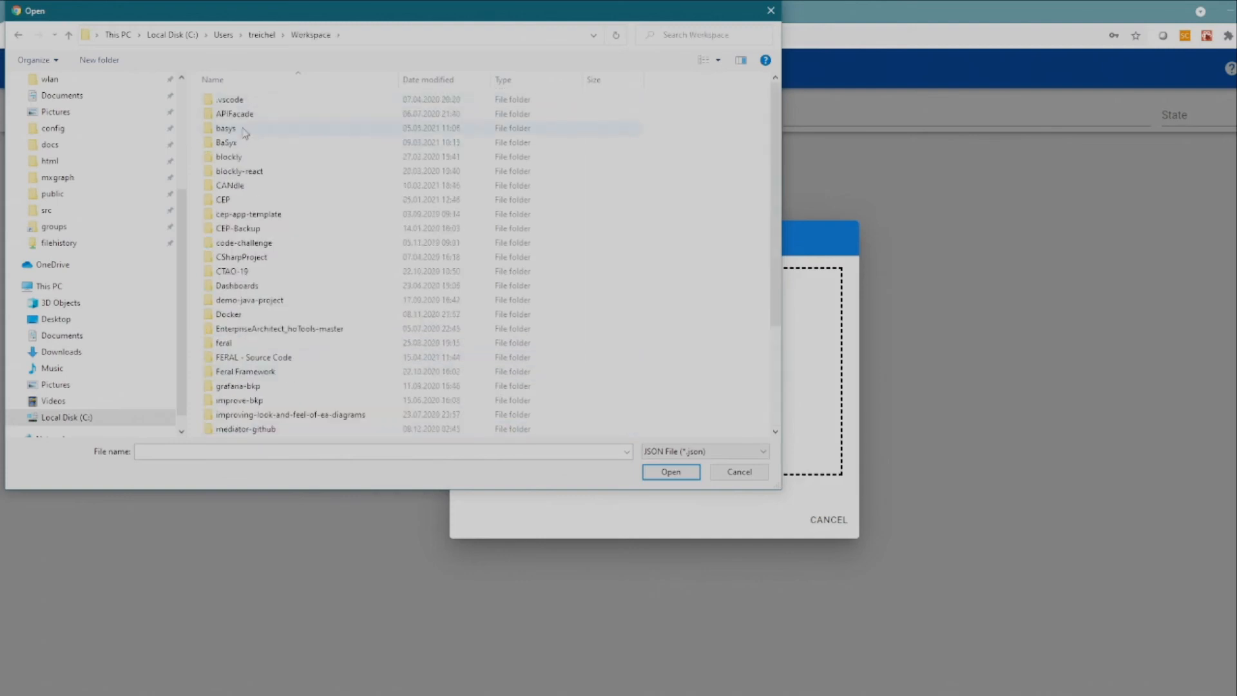
{"action": "double_click", "coordinate": [226, 129]}
{"action": "double_click", "coordinate": [240, 134]}
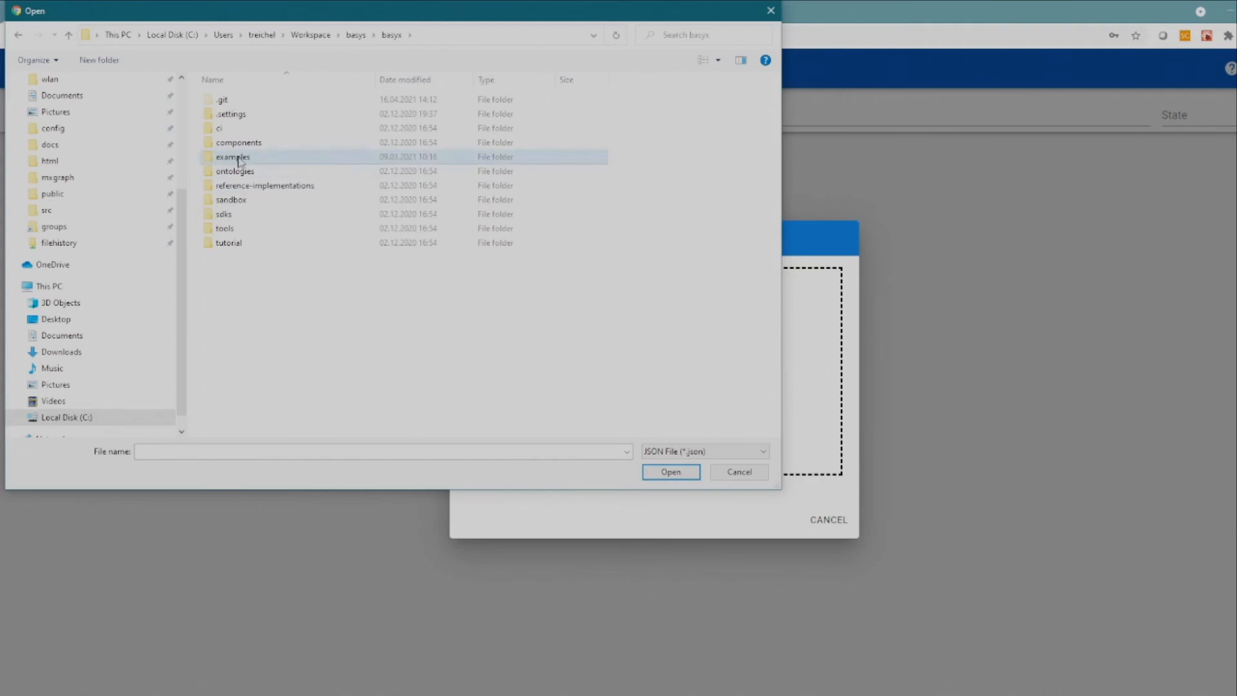
{"action": "double_click", "coordinate": [240, 157]}
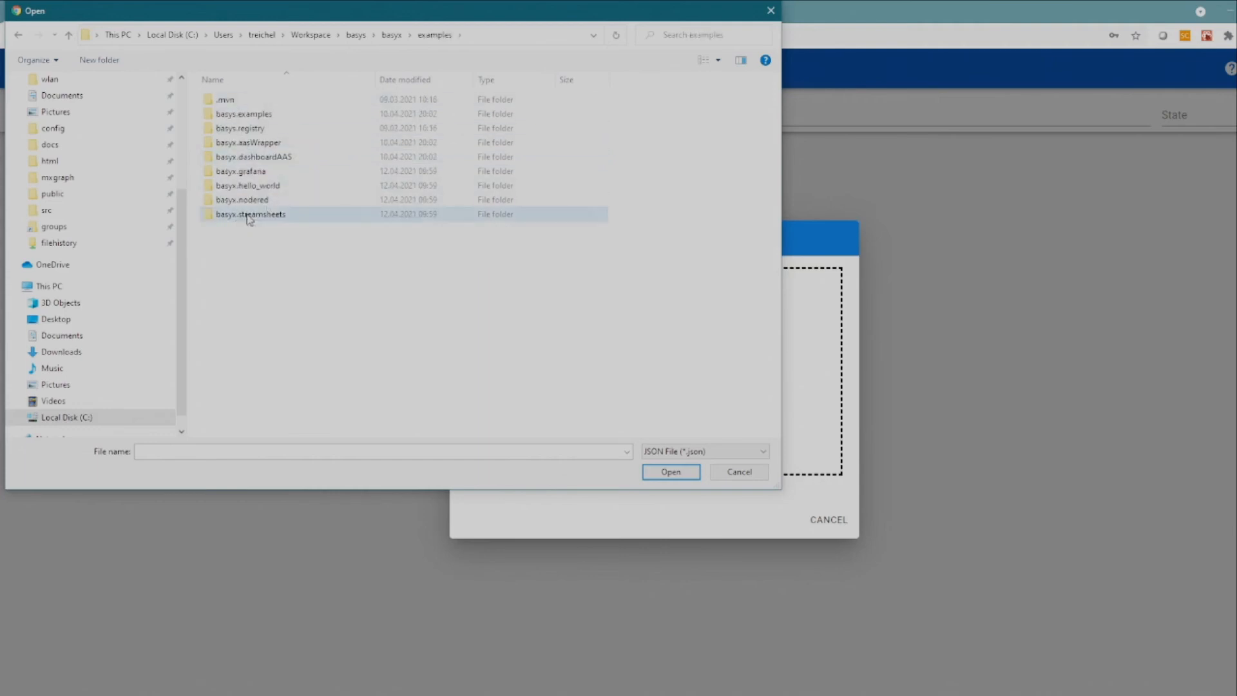
{"action": "double_click", "coordinate": [246, 214]}
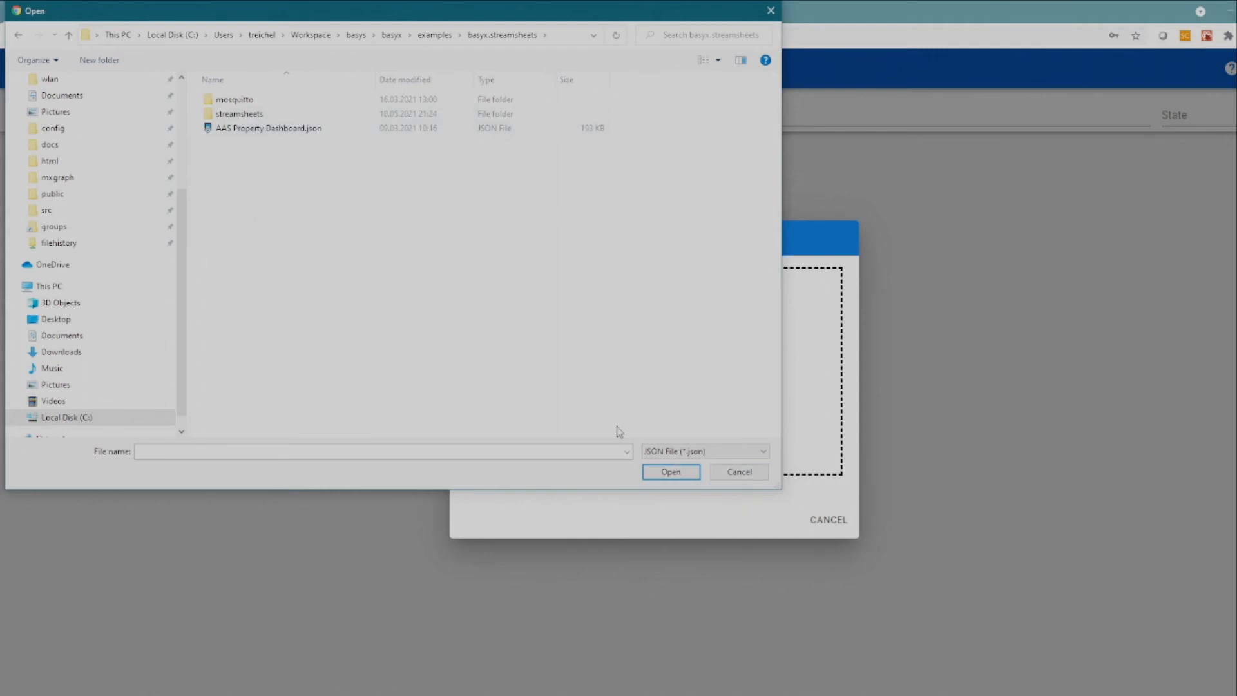
{"action": "left_click", "coordinate": [764, 472]}
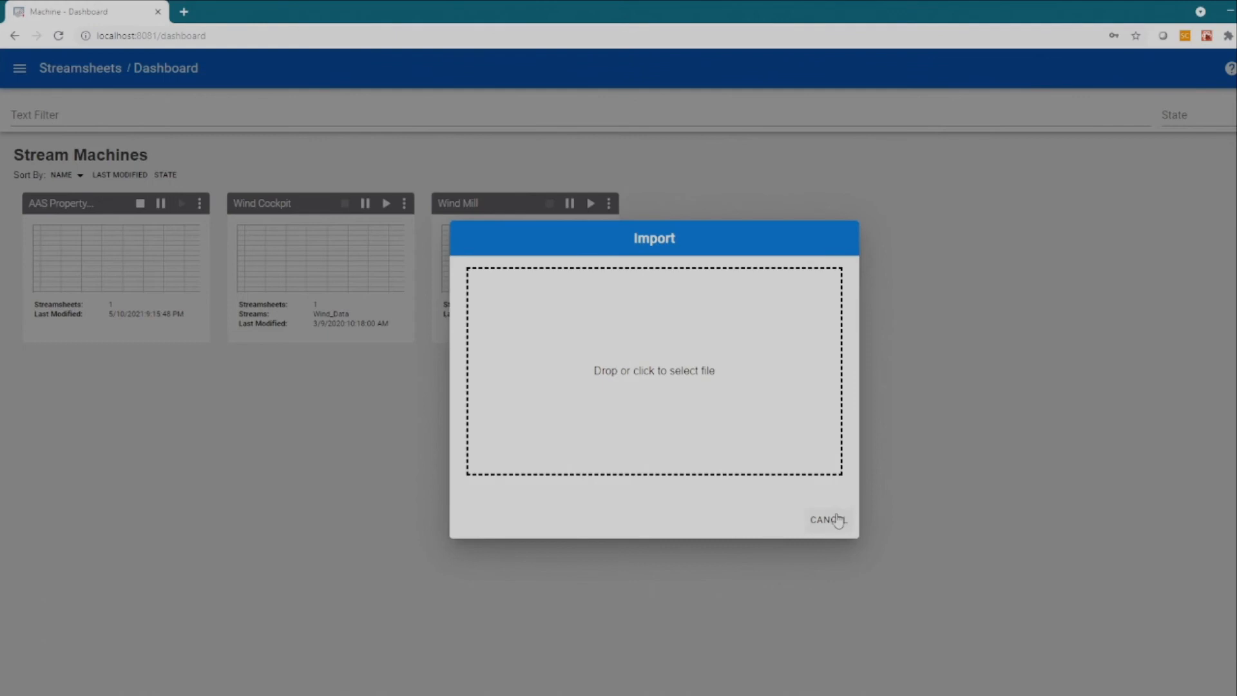
Step: Cancel the Streamsheets import, leaving the basyx examples folder in File Explorer
{"action": "left_click", "coordinate": [838, 523]}
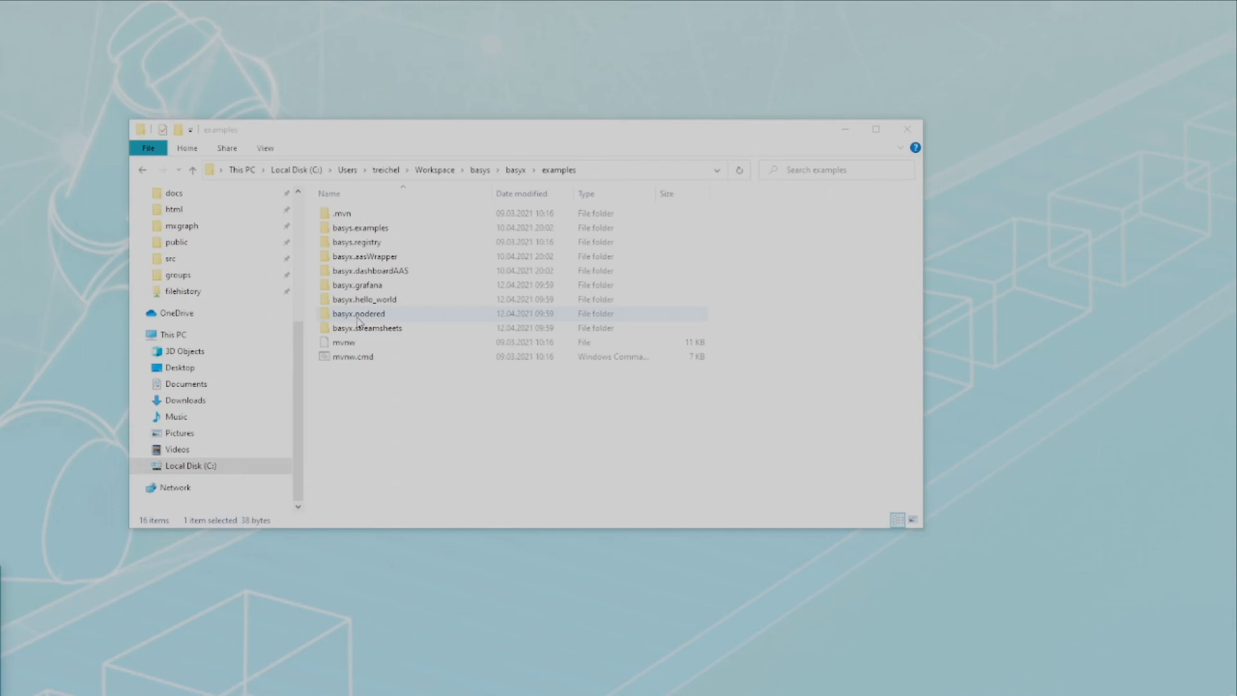
Step: Enter the basyx.nodered folder and view its readme.txt setup instructions in Notepad
{"action": "double_click", "coordinate": [358, 314]}
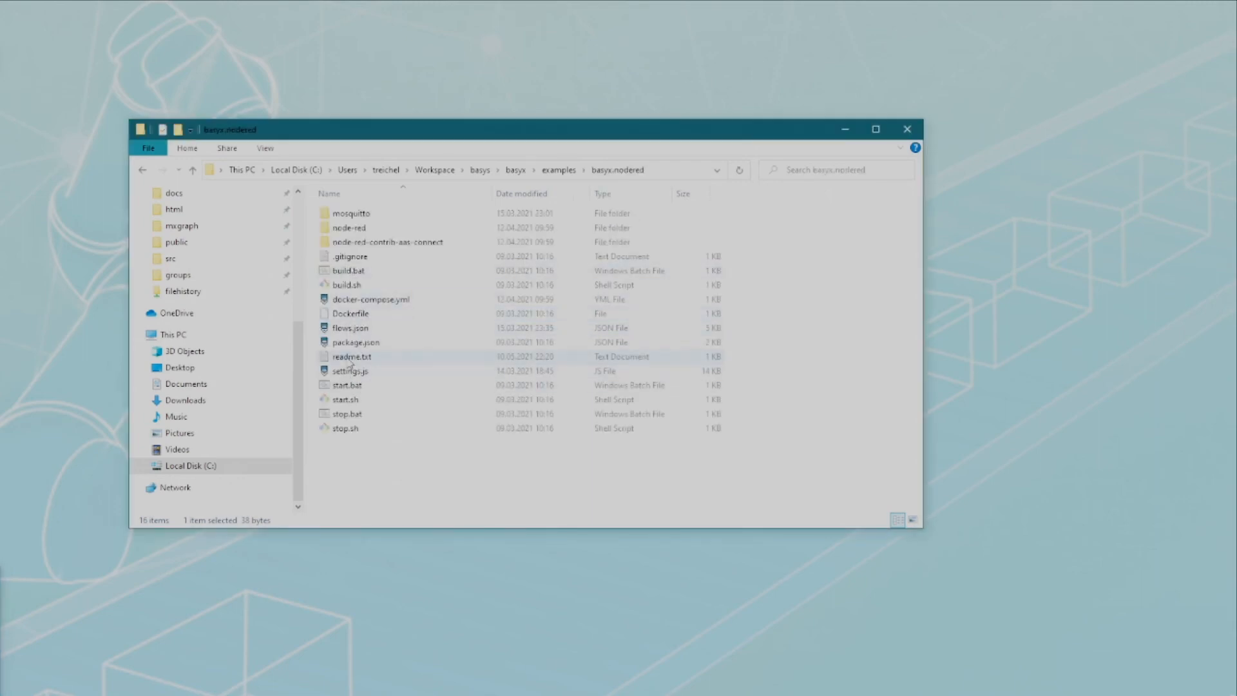
{"action": "double_click", "coordinate": [351, 358]}
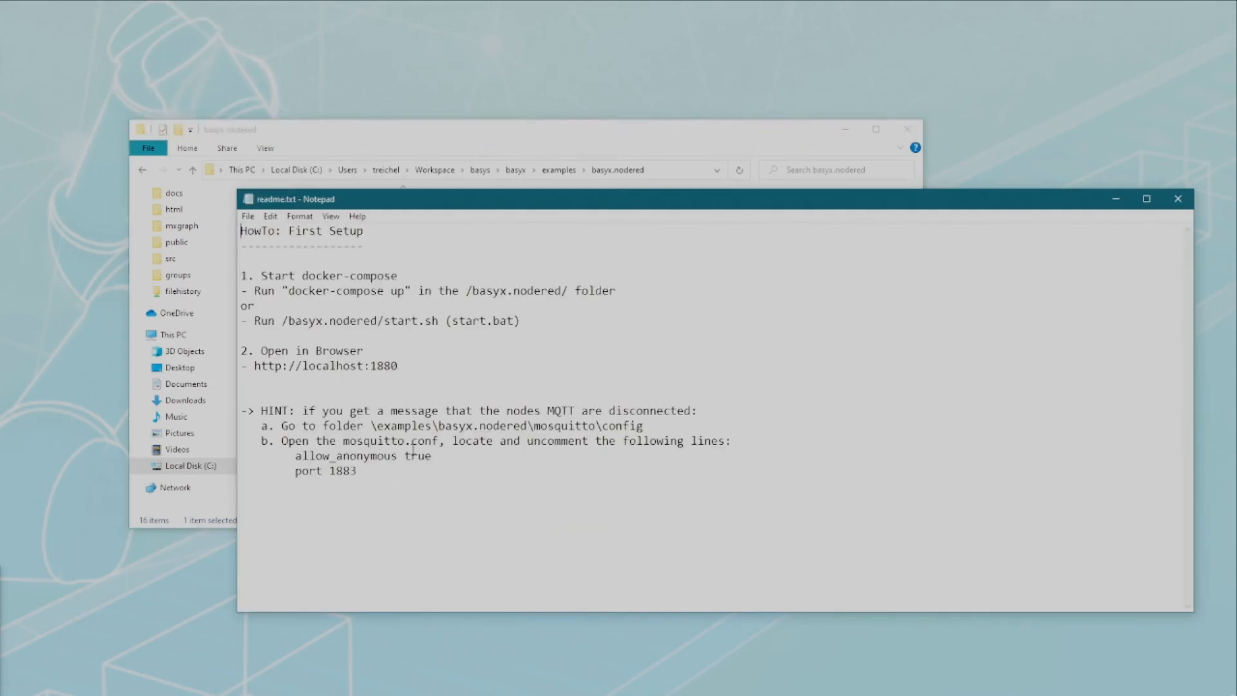
{"action": "left_click_drag", "start_coordinate": [643, 210], "coordinate": [652, 183]}
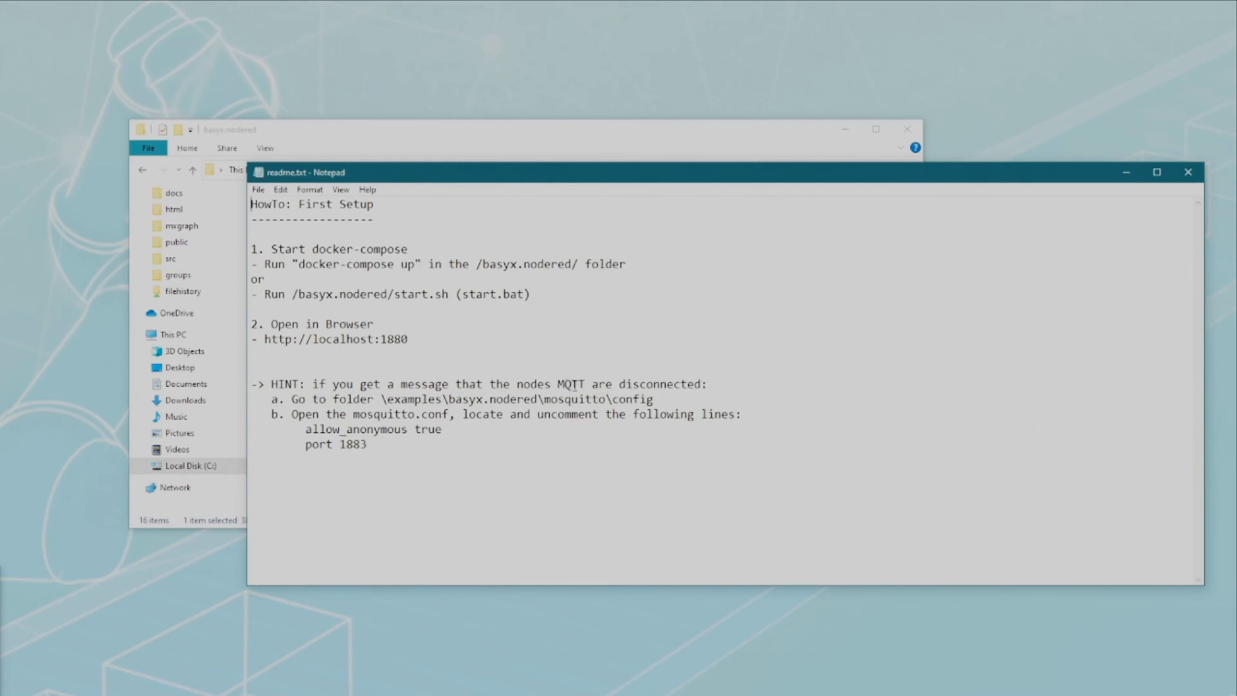
Step: Highlight the MQTT disconnection HINT text, then close the readme
{"action": "left_click_drag", "start_coordinate": [274, 384], "coordinate": [387, 445]}
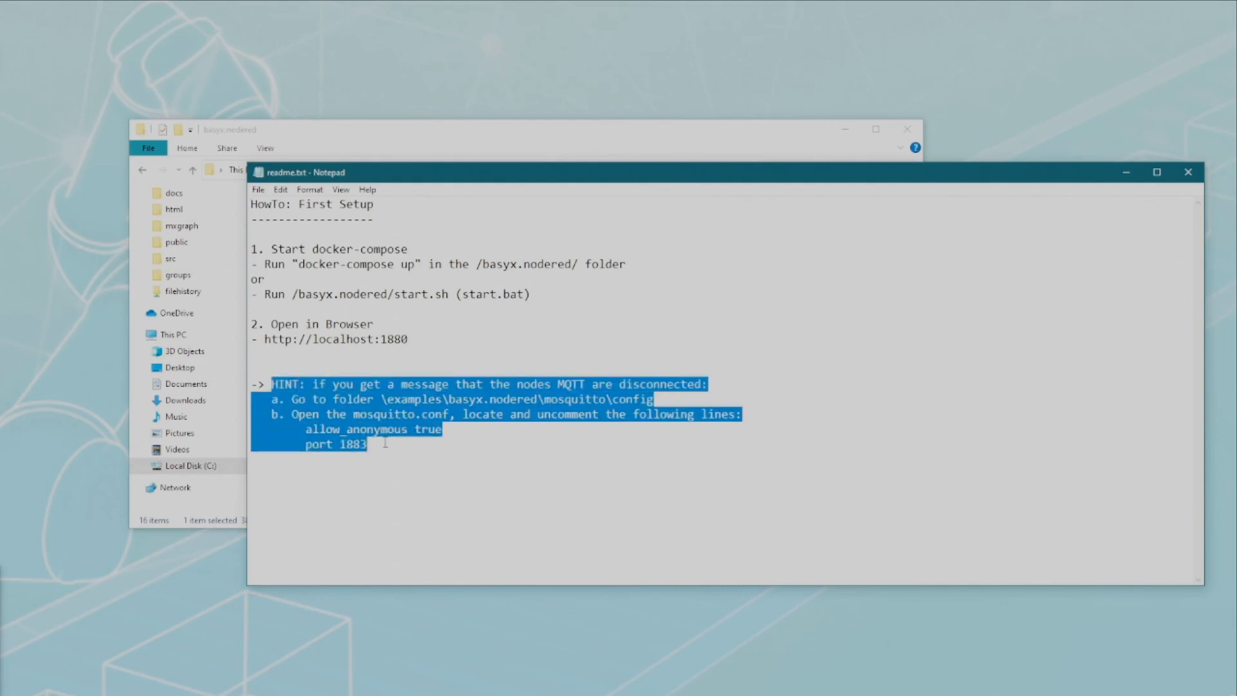
{"action": "left_click", "coordinate": [386, 444]}
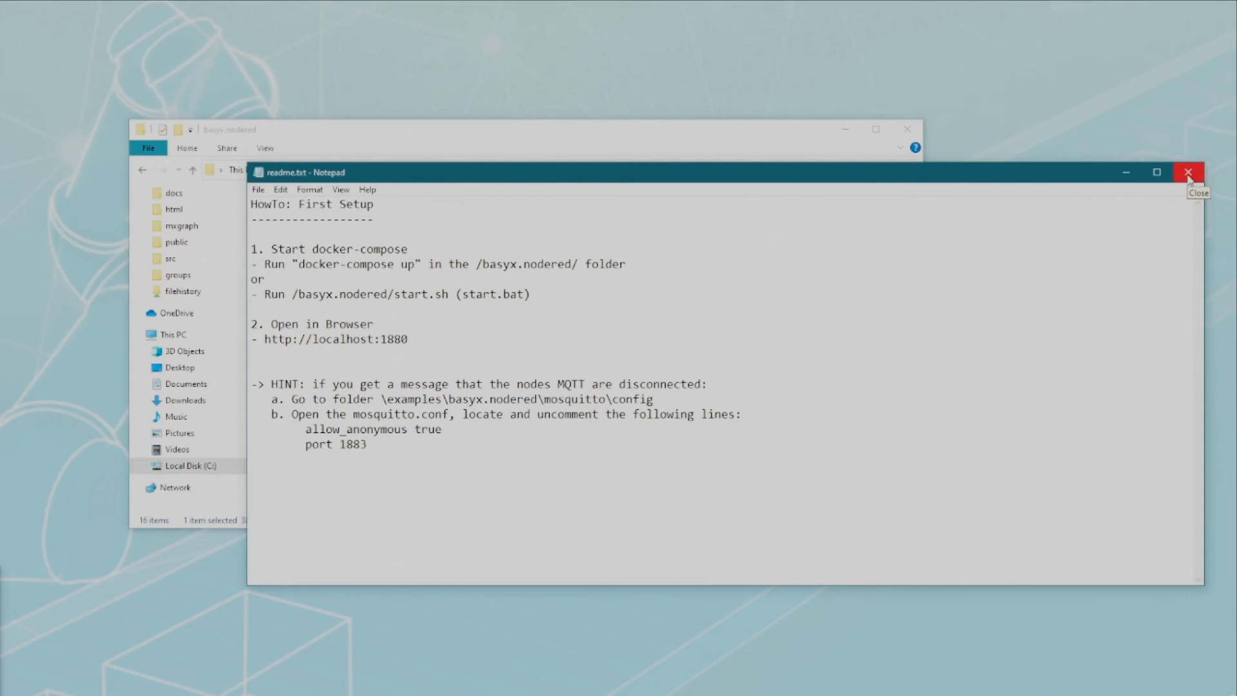
{"action": "left_click", "coordinate": [1189, 174]}
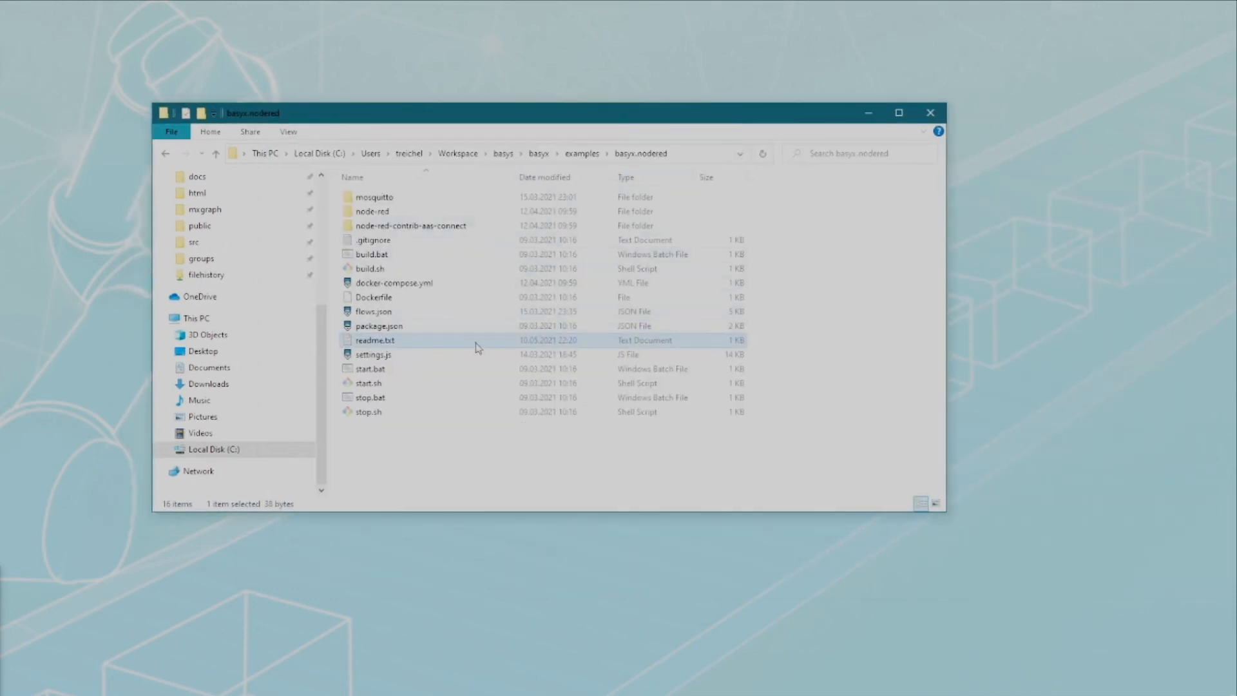
Step: Run start.sh for the Node-RED example and widen Git Bash to follow the container logs
{"action": "double_click", "coordinate": [386, 382]}
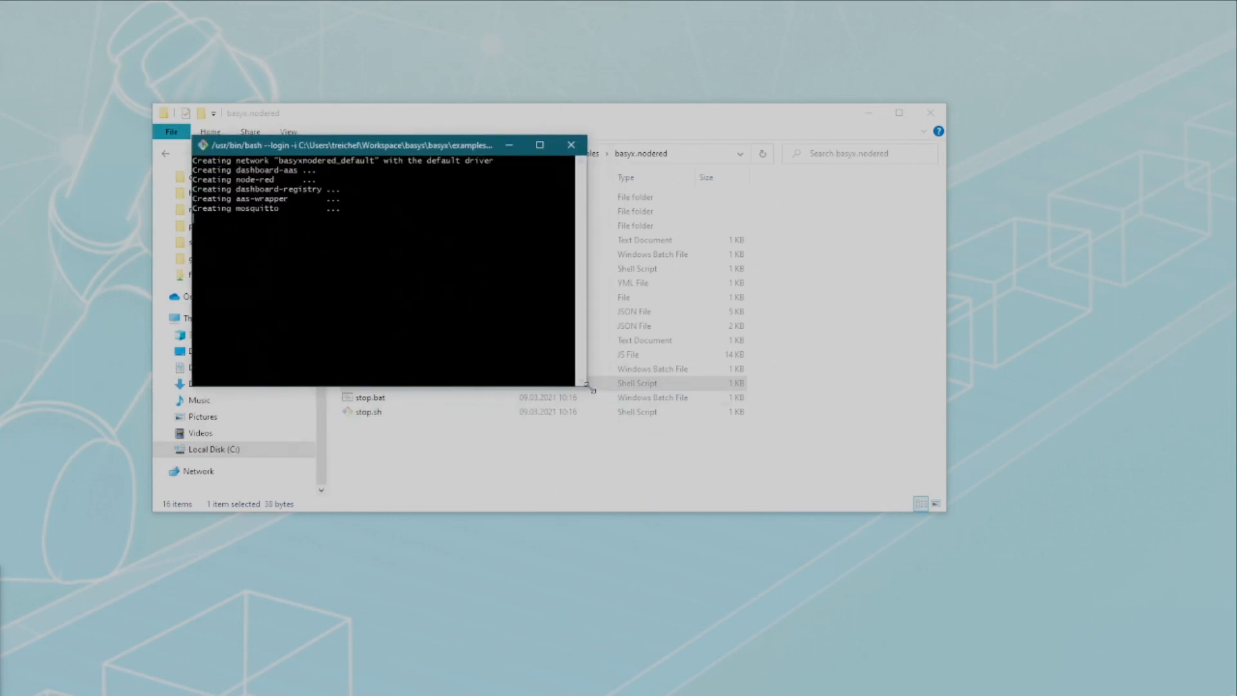
{"action": "left_click_drag", "start_coordinate": [587, 385], "coordinate": [1154, 386]}
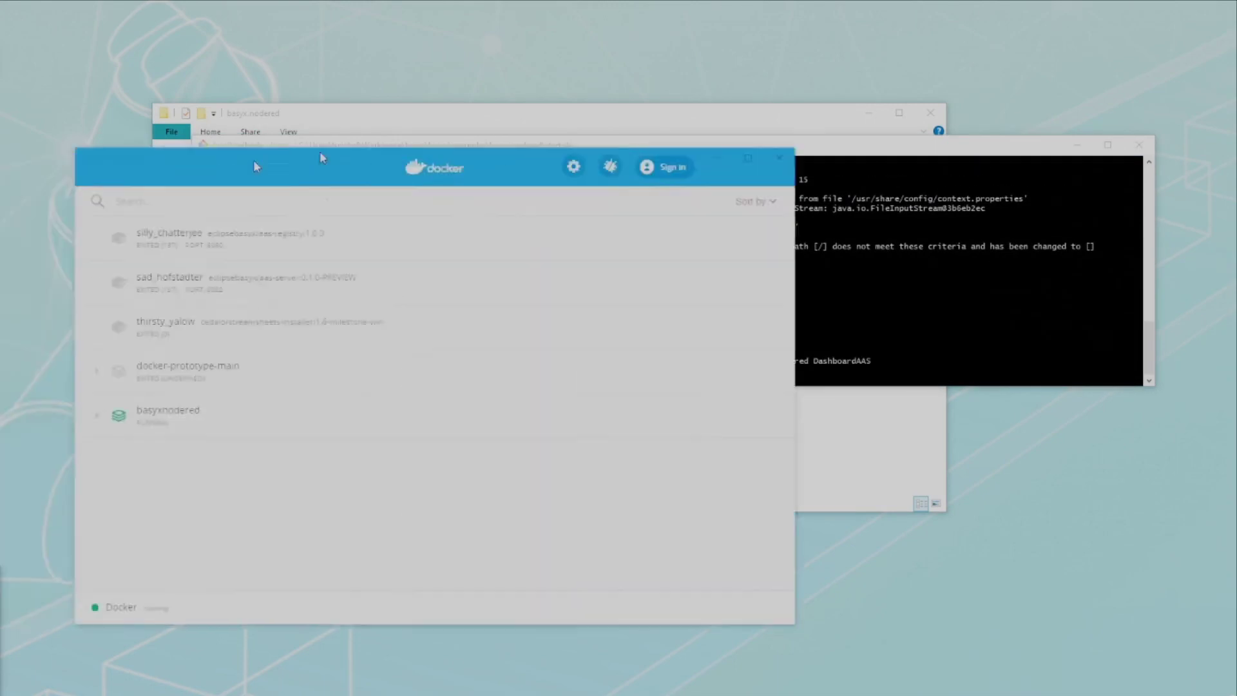
Step: Show the basyxnodered group in Docker Desktop with its dashboard, aas-wrapper, node-red and mosquitto containers running
{"action": "left_click_drag", "start_coordinate": [321, 151], "coordinate": [522, 138]}
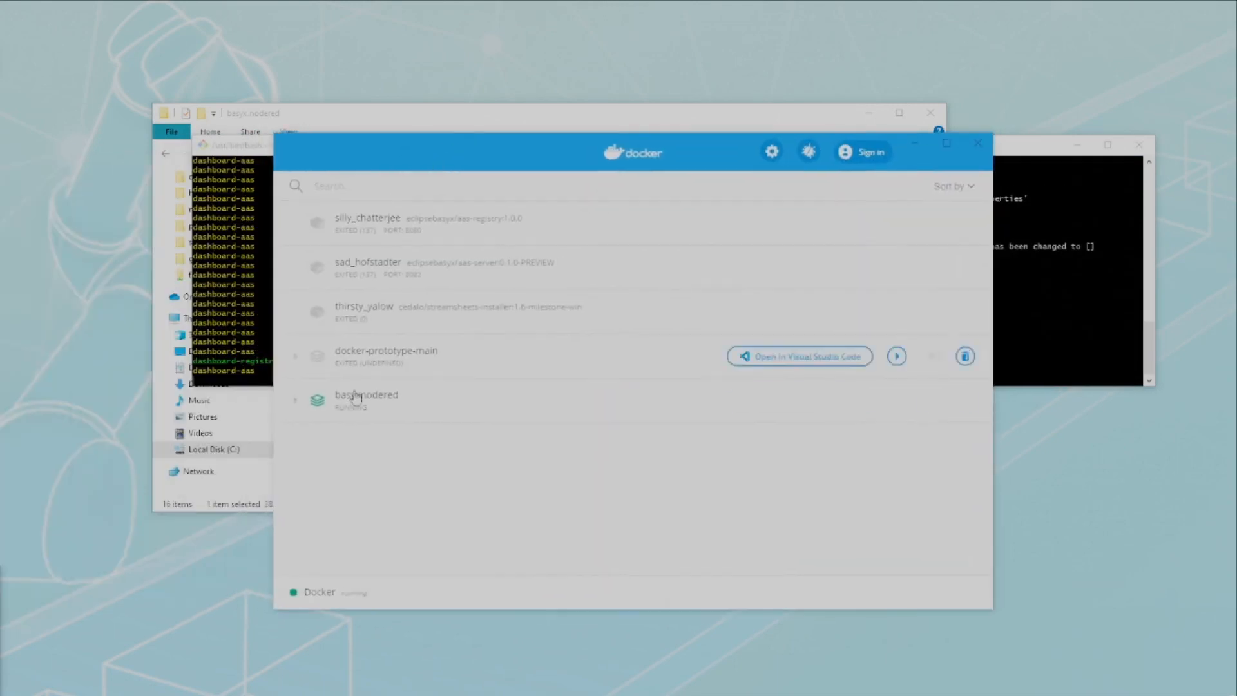
{"action": "left_click", "coordinate": [301, 408]}
{"action": "scroll", "coordinate": [413, 475], "scroll_direction": "down", "scroll_amount": 2}
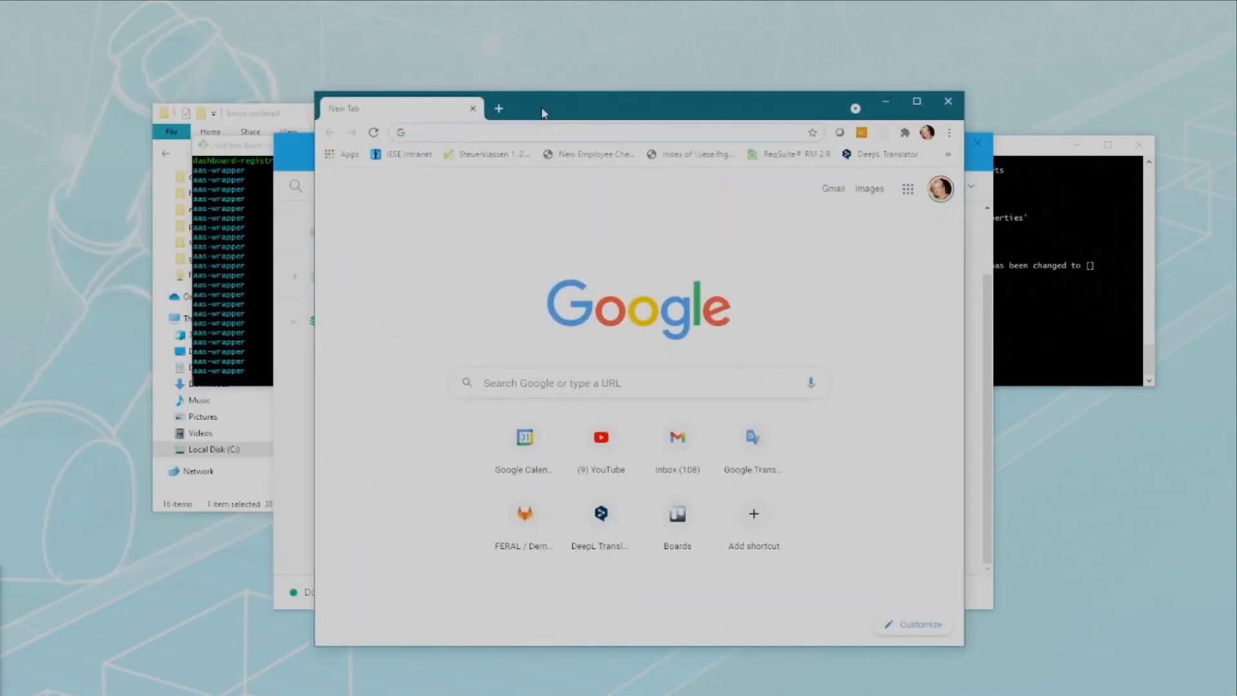
{"action": "type", "text": "localhost:1880"}
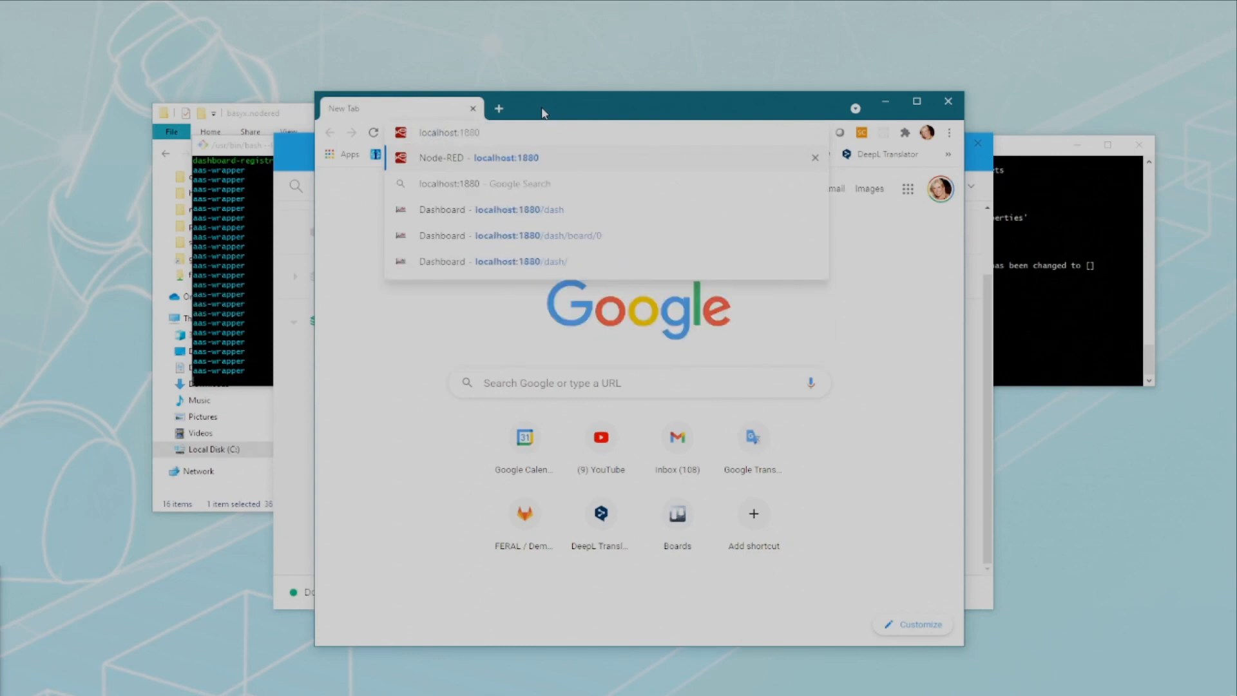
Step: Load Node-RED at localhost:1880 and trigger the AAS Temperature flow's Start inject node
{"action": "key", "text": "Return"}
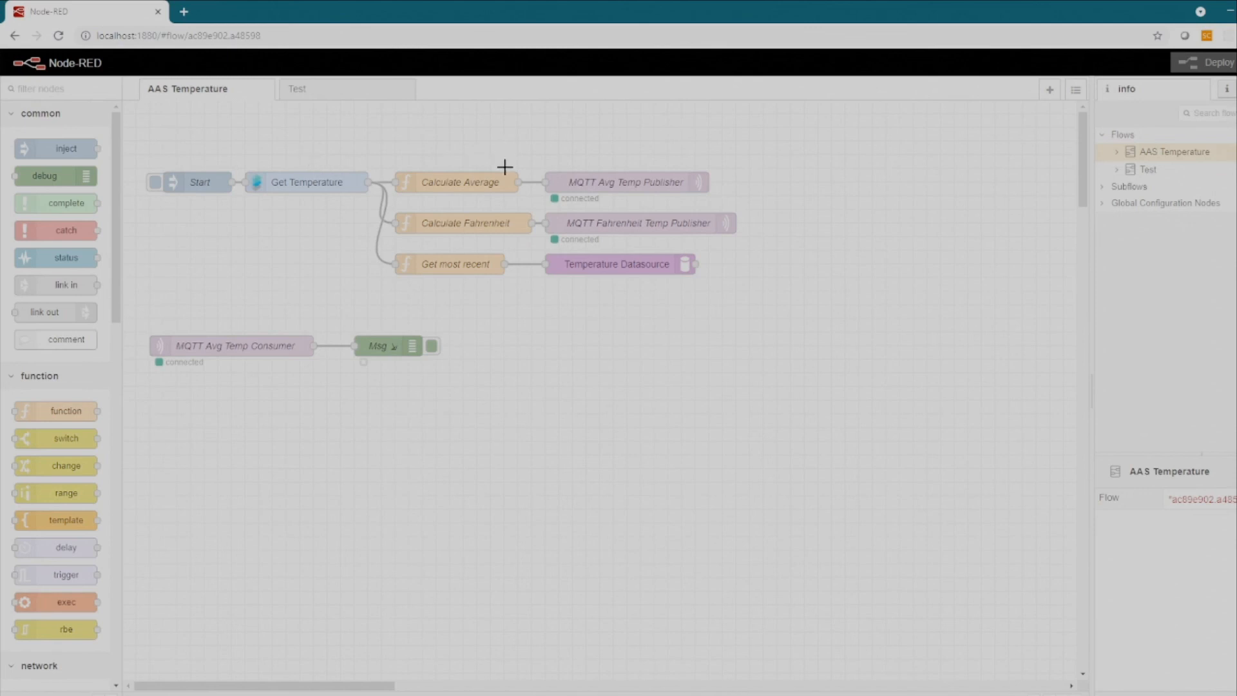
{"action": "left_click", "coordinate": [154, 184]}
{"action": "left_click", "coordinate": [387, 347]}
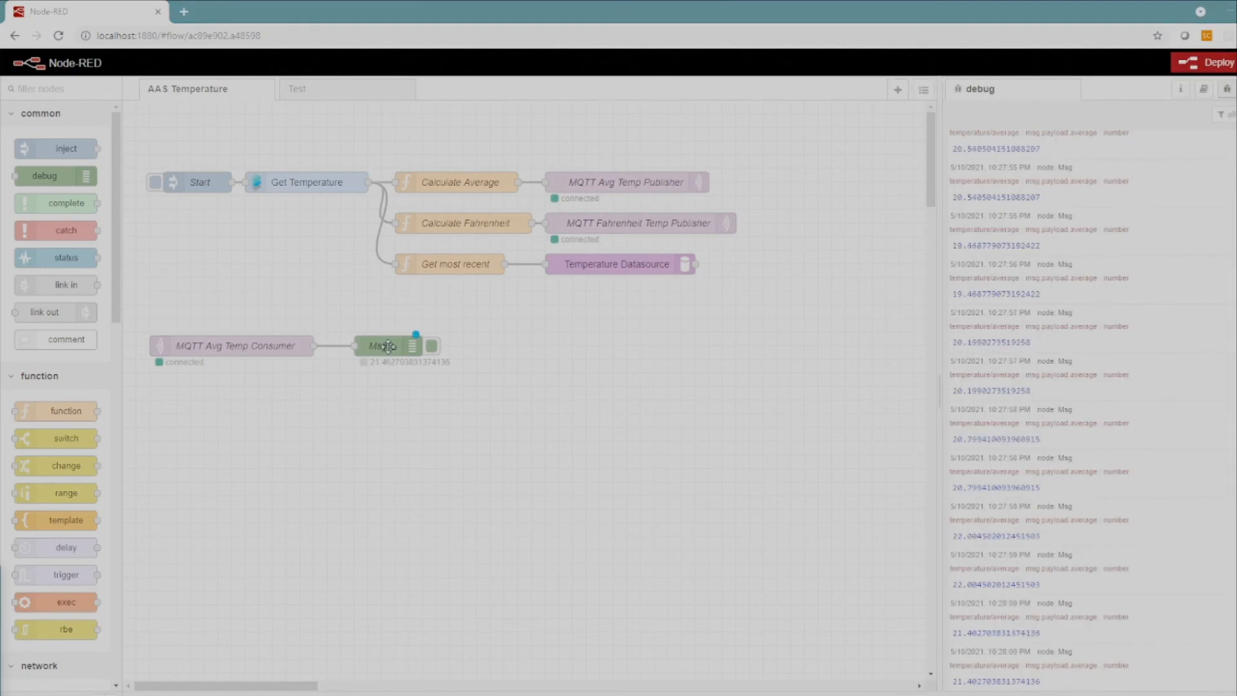